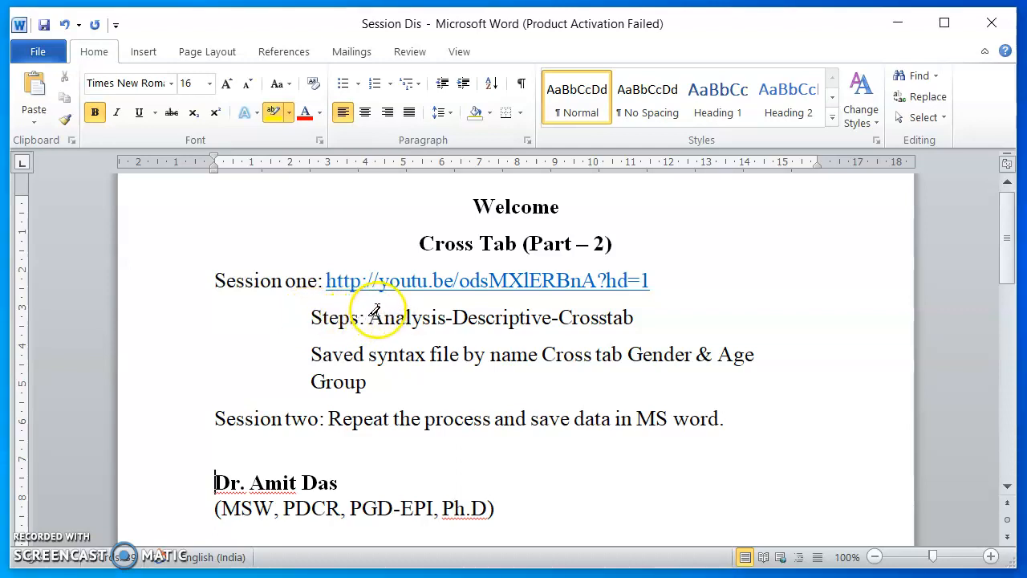
Highlight in yellow the session one link, the crosstab steps, the syntax file name and the session two instructions.
left_click_drag(383, 313, 650, 305)
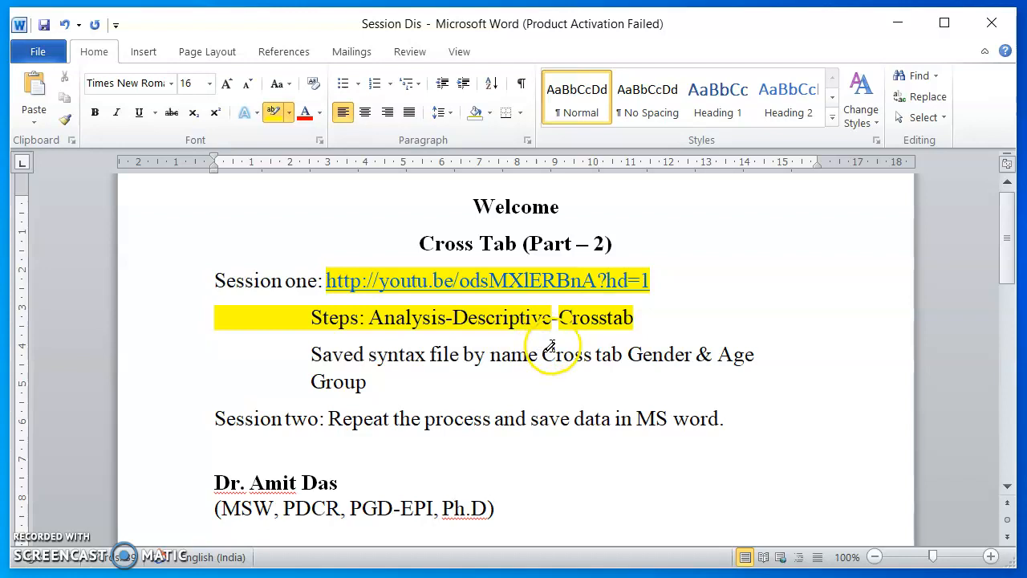
mouse_move(544, 351)
left_mouse_down()
mouse_move(682, 345)
mouse_move(754, 383)
mouse_move(405, 378)
left_mouse_up()
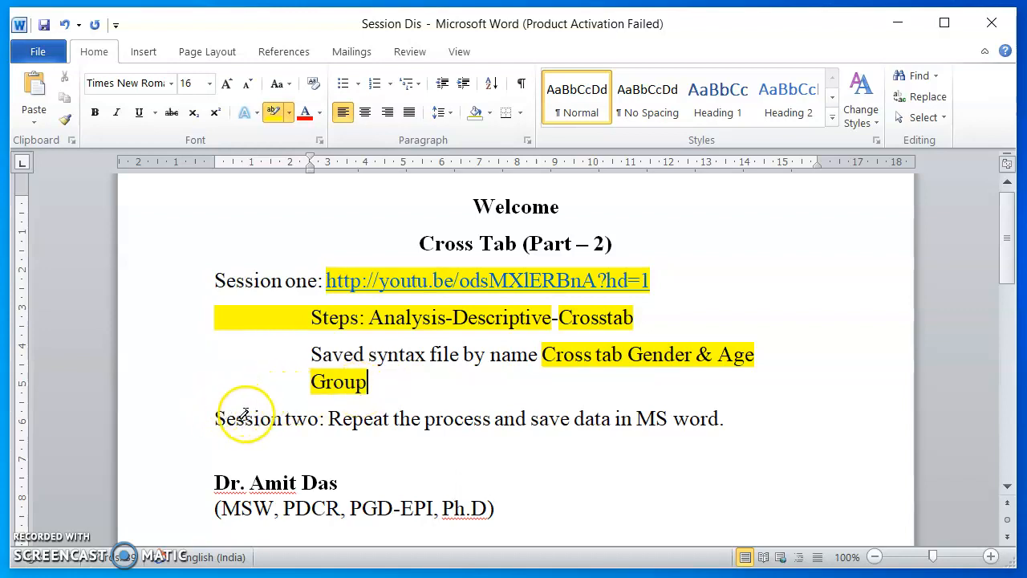
left_click_drag(215, 414, 324, 412)
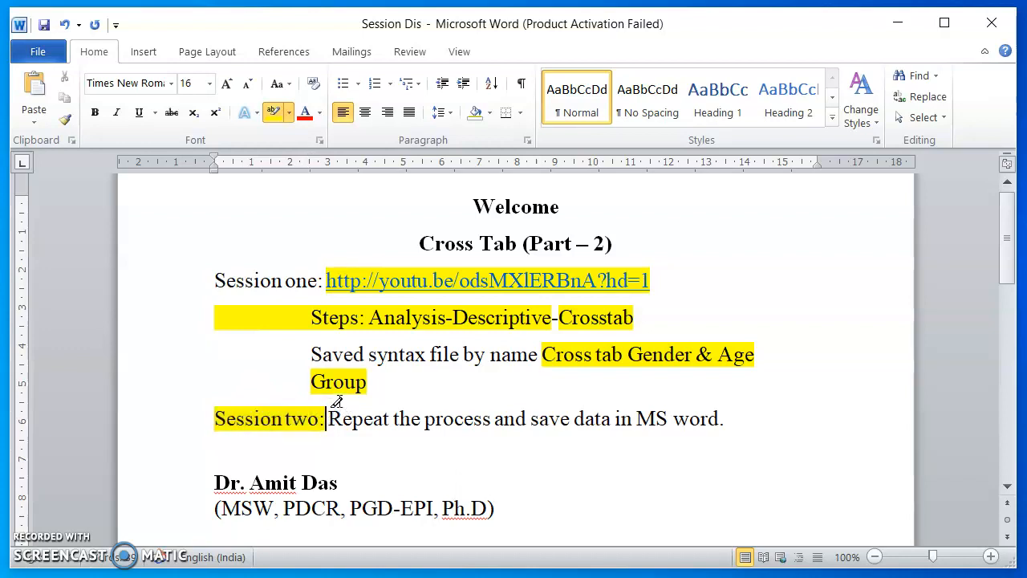
left_click(337, 401)
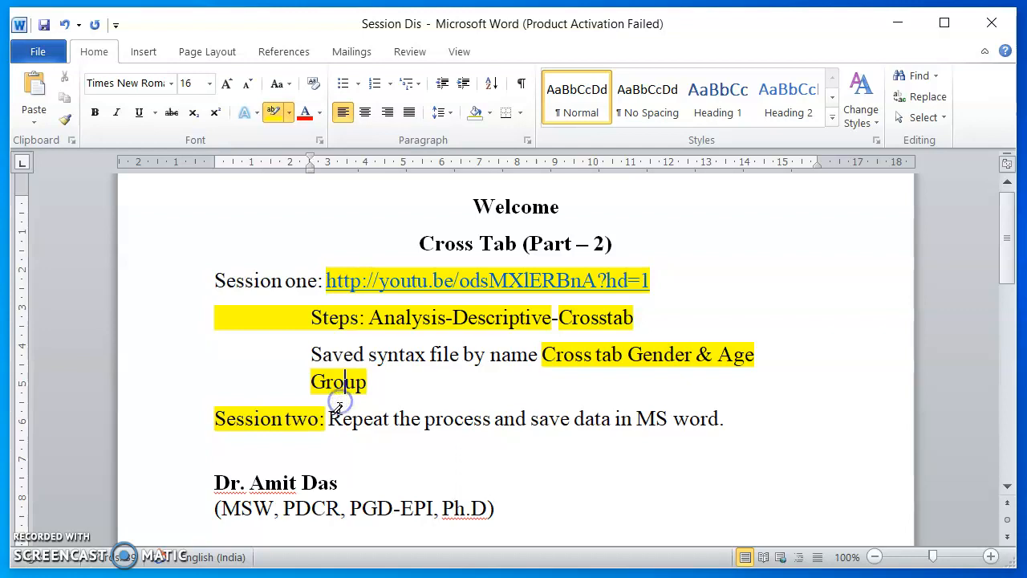
left_click_drag(329, 418, 489, 419)
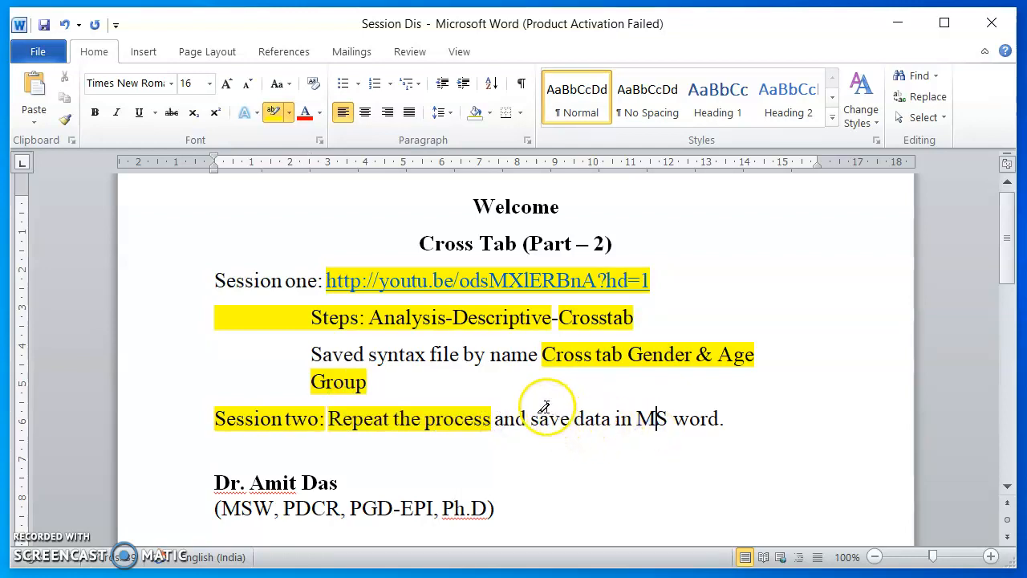
left_click_drag(545, 406, 733, 407)
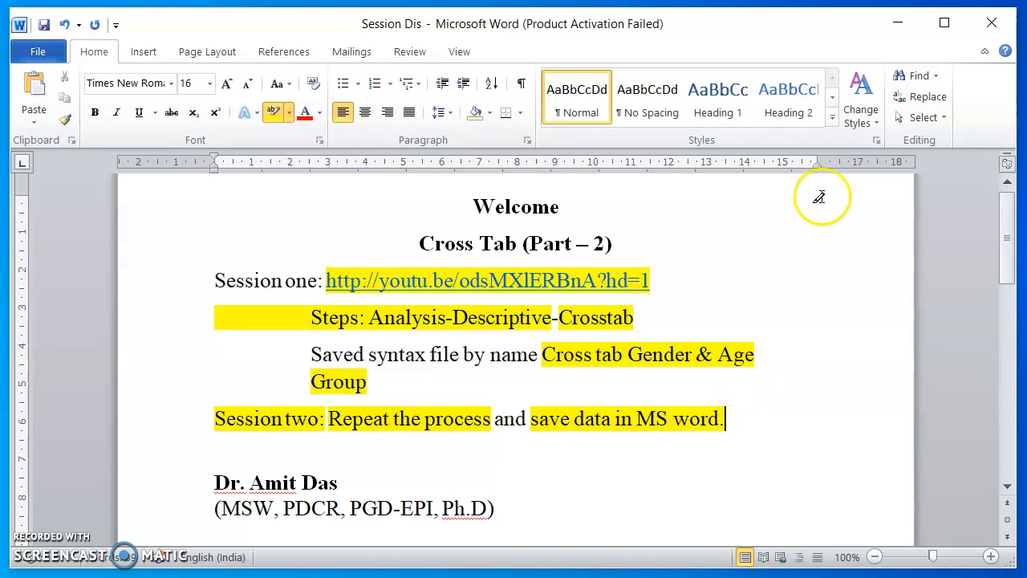
Switch to the Test 1.sav data in SPSS and open the Crosstabs analysis.
left_click(897, 30)
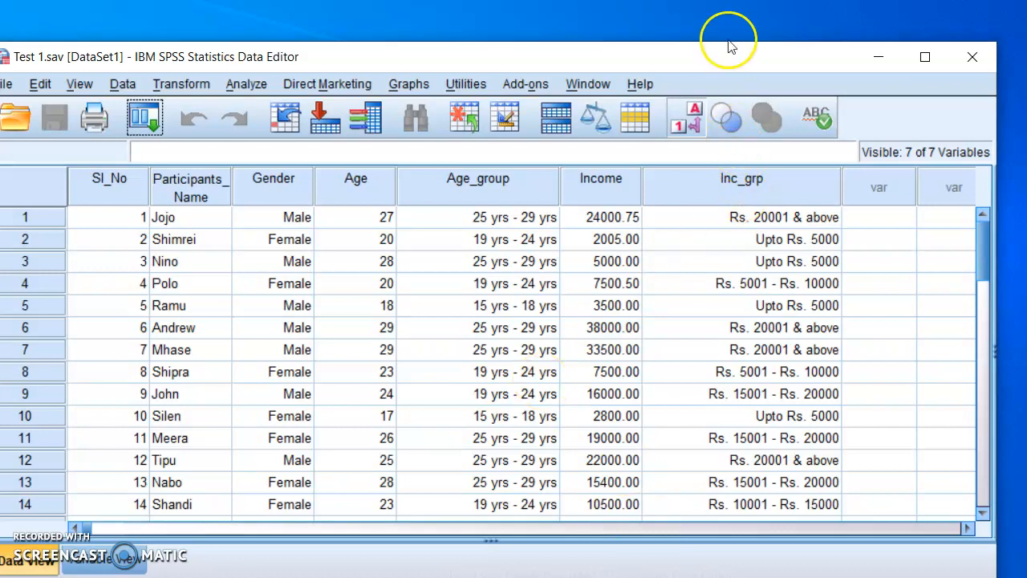
left_click_drag(718, 58, 741, 30)
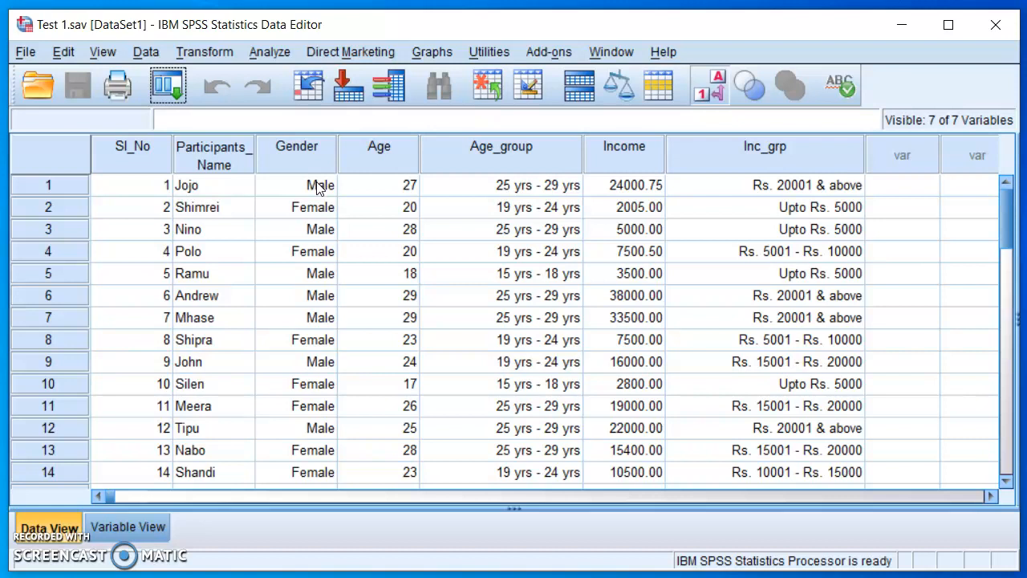
left_click(263, 53)
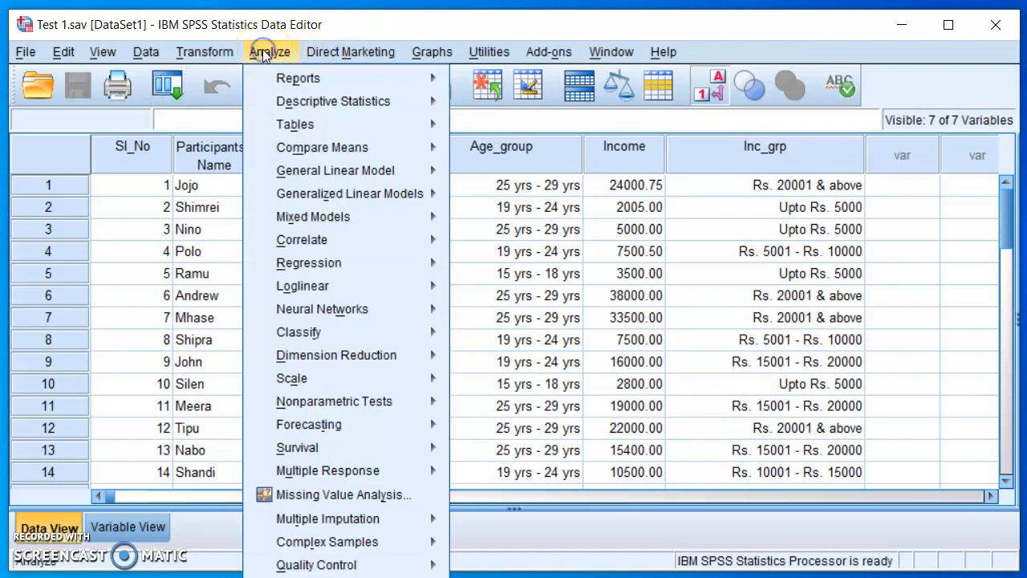
mouse_move(266, 81)
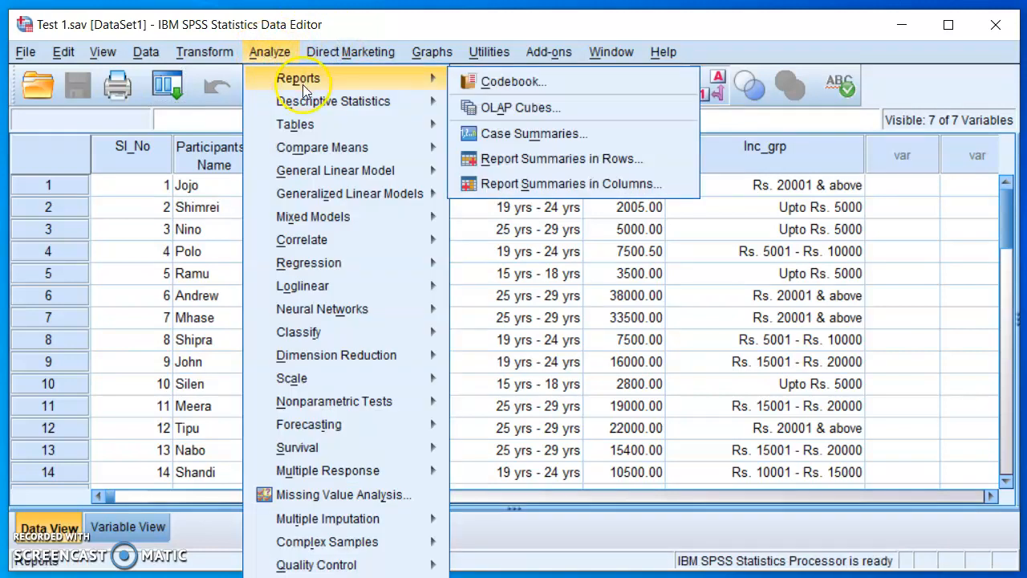
mouse_move(305, 104)
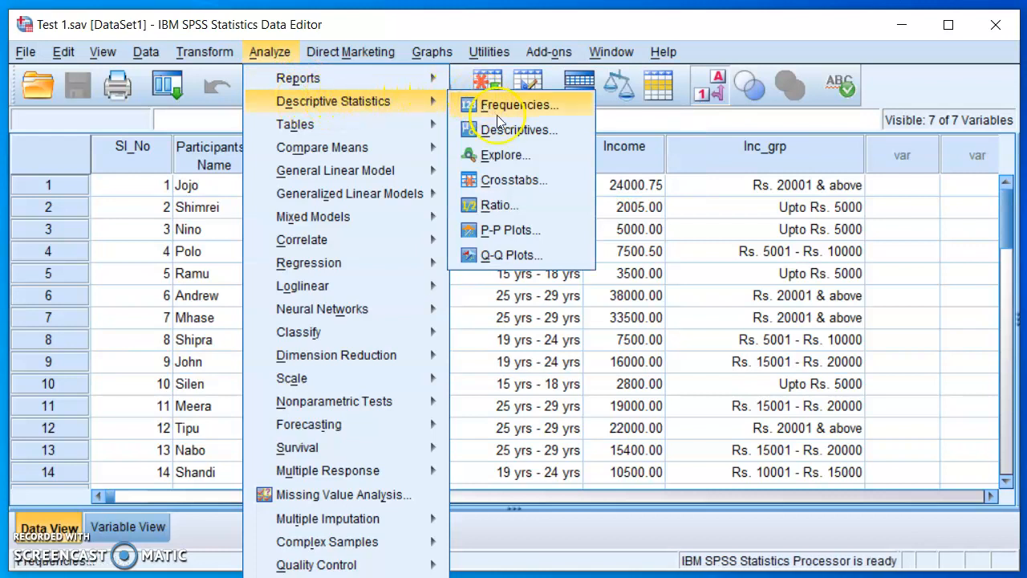
left_click(513, 180)
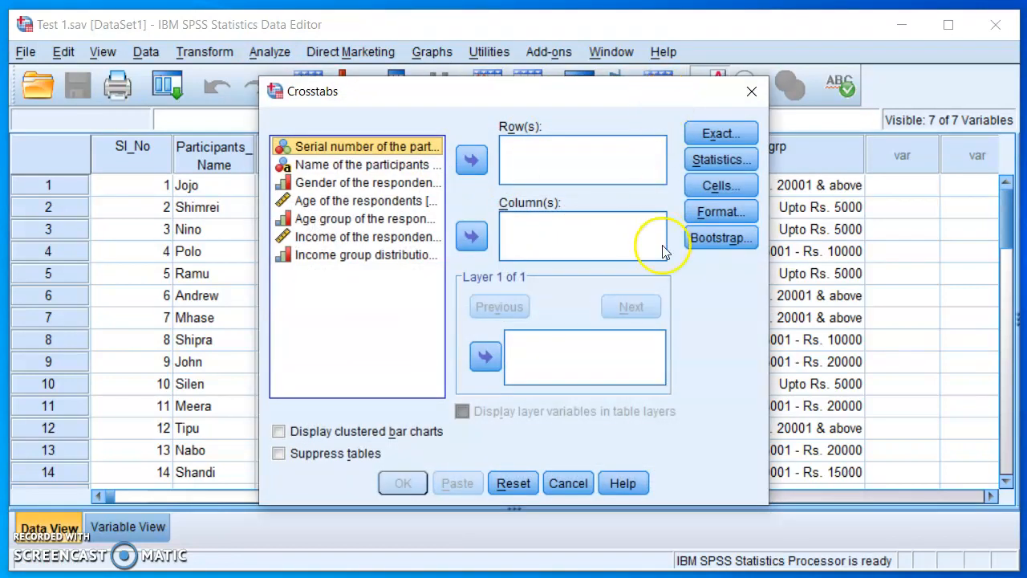
Set gender as the row variable and age group as the column variable, with clustered bar charts displayed.
left_click(345, 183)
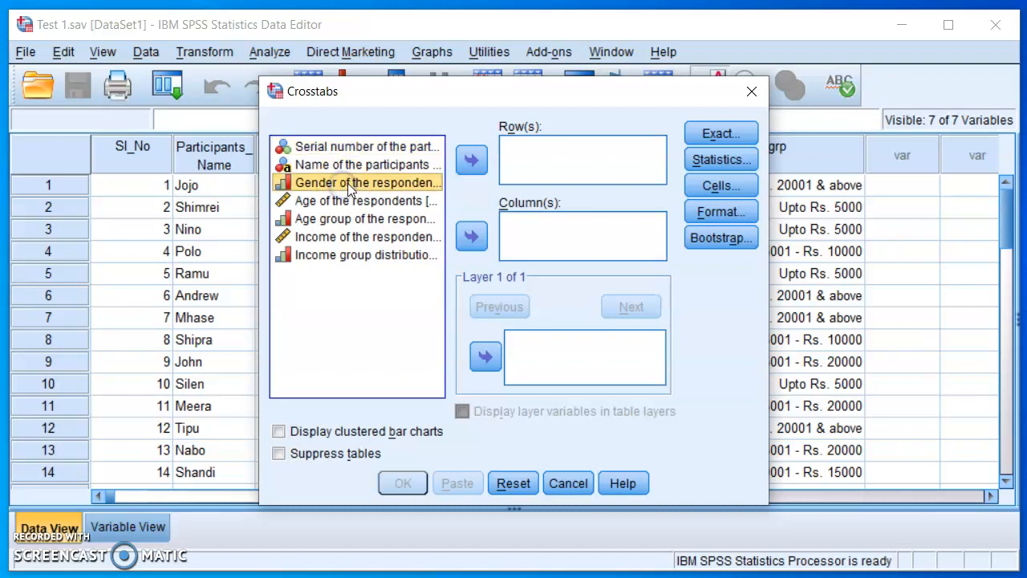
left_click(472, 162)
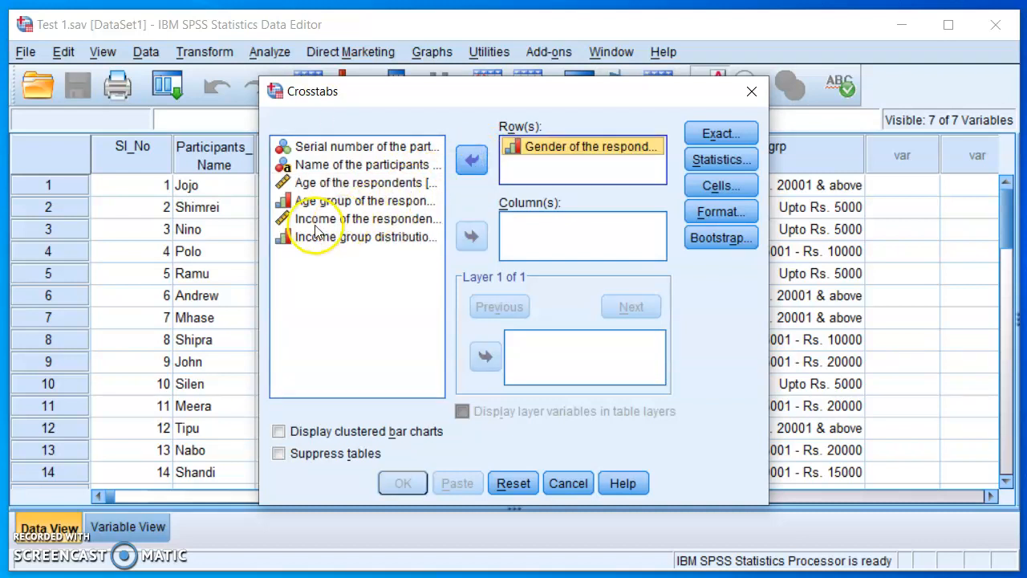
left_click(332, 203)
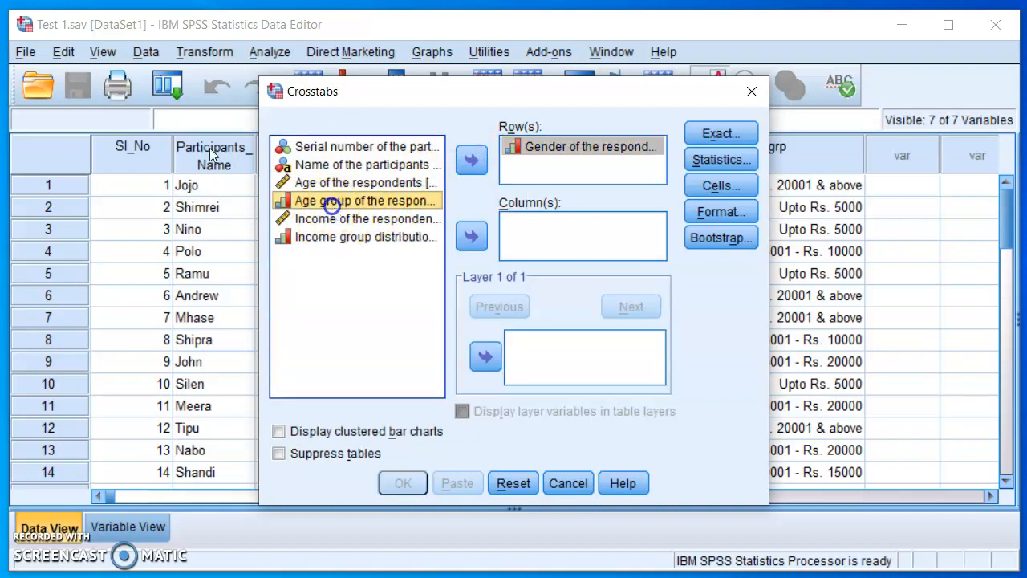
left_click(473, 237)
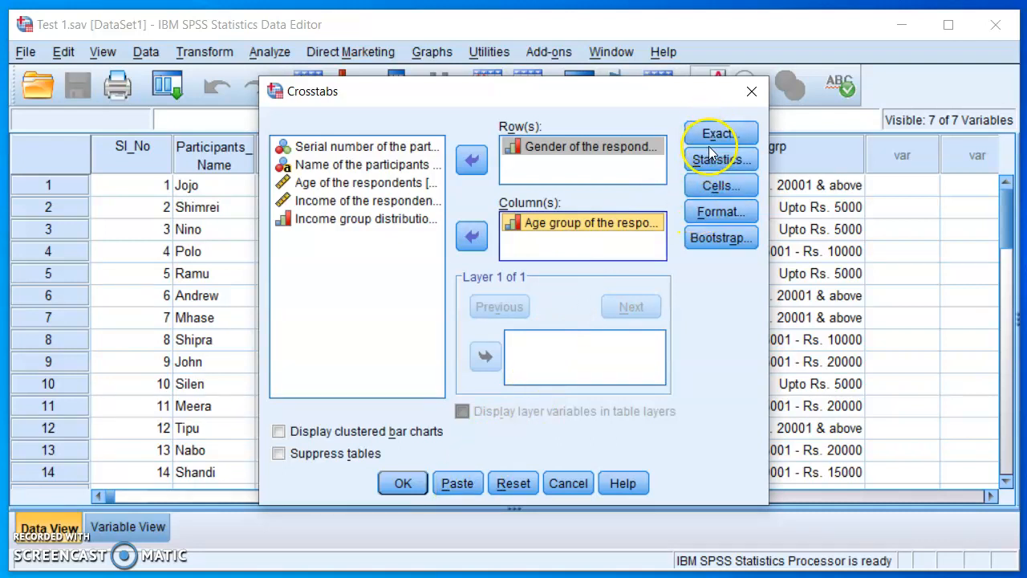
left_click(279, 432)
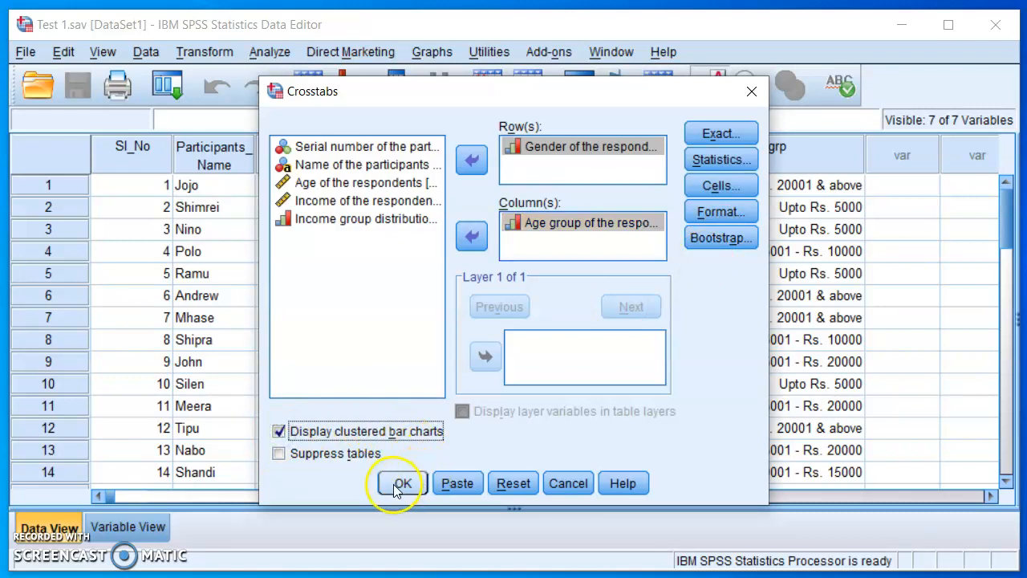
Paste the crosstab command into the Cross Tab Gender & Age Group syntax file and save the file.
left_click(454, 483)
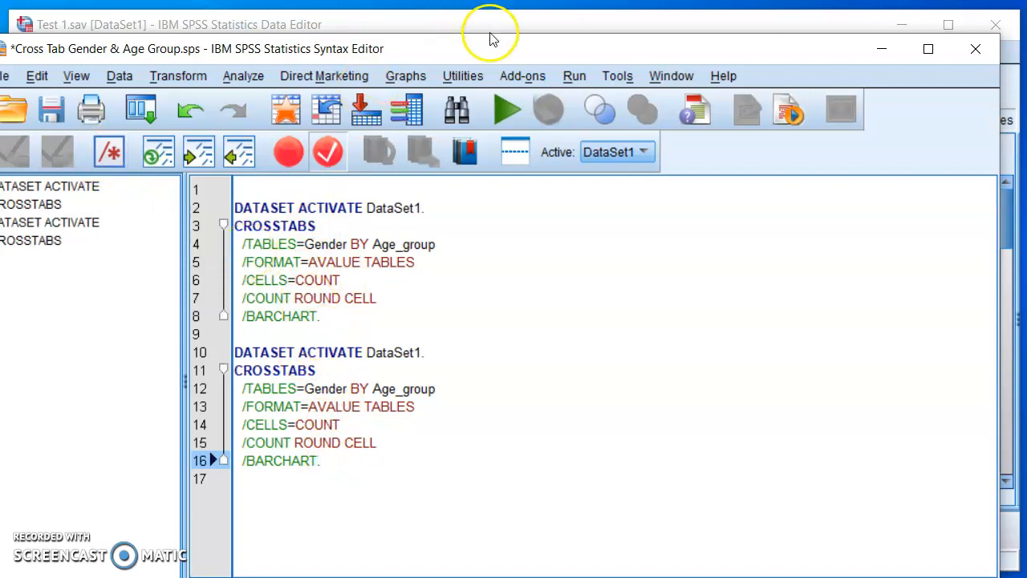
left_click_drag(489, 46, 509, 37)
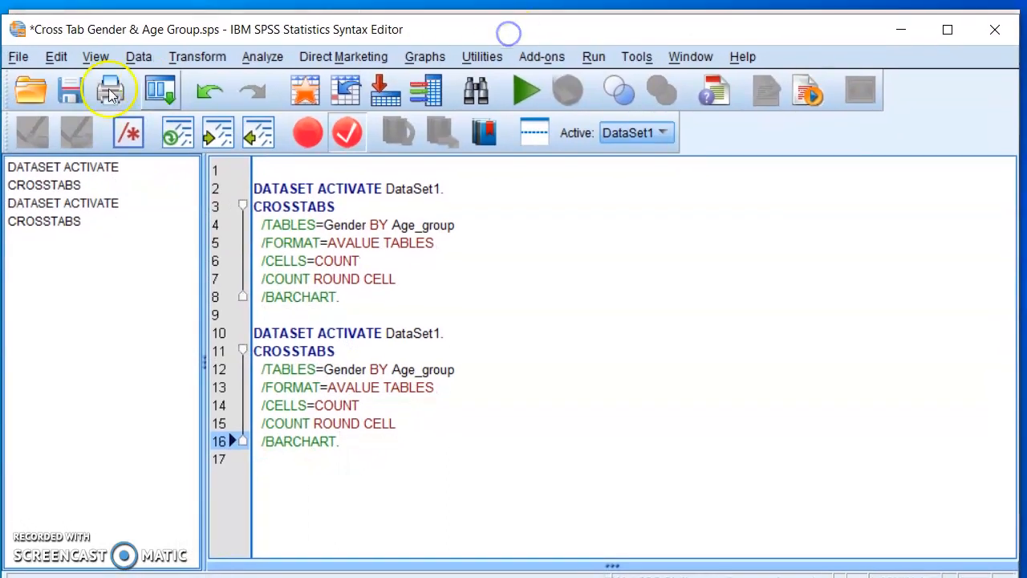
left_click(81, 91)
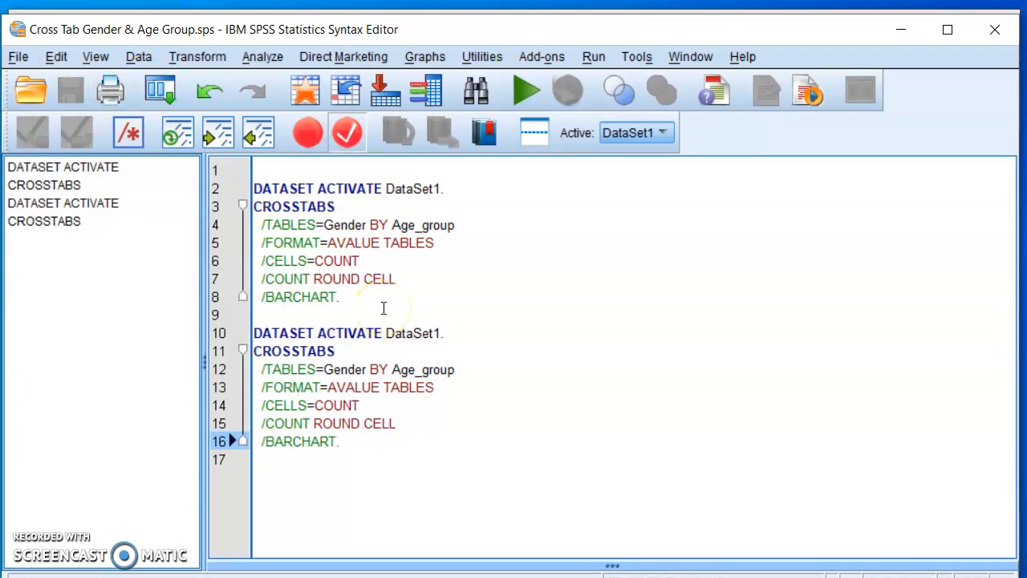
Delete the duplicate DATASET ACTIVATE and CROSSTABS block starting at line 10 of the syntax.
left_click(346, 444)
left_click_drag(273, 374, 248, 332)
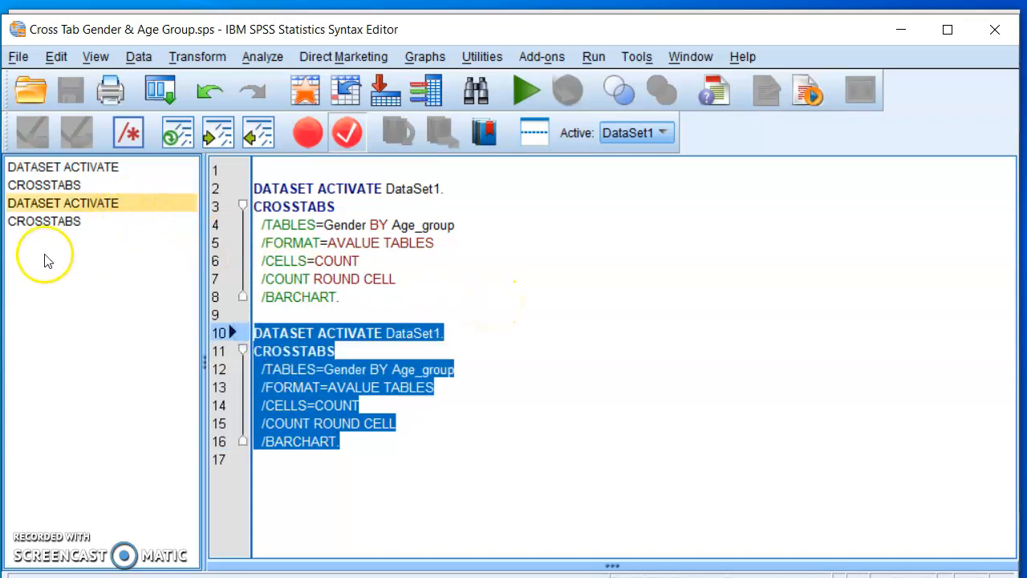
left_click(90, 228)
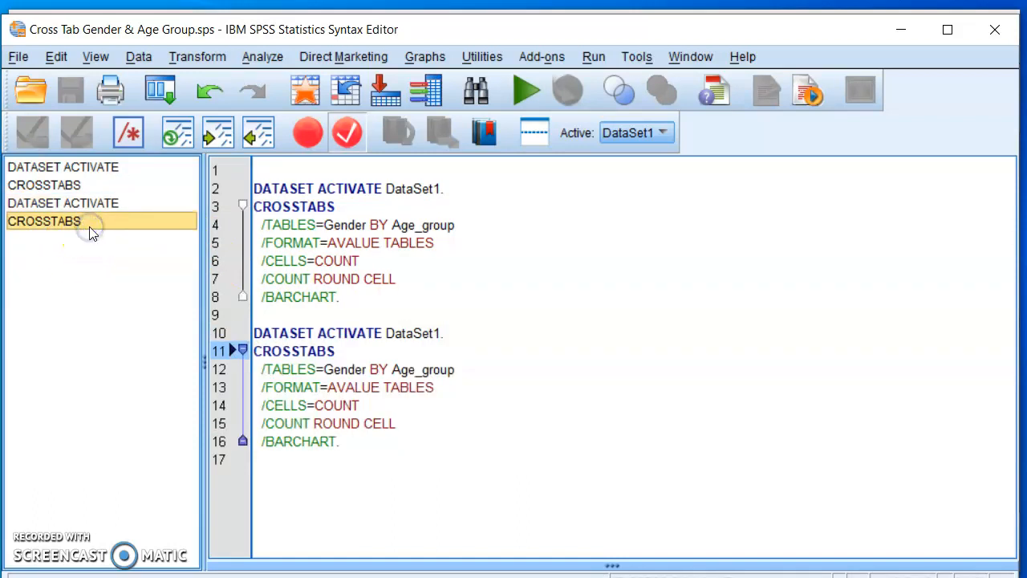
key("Delete")
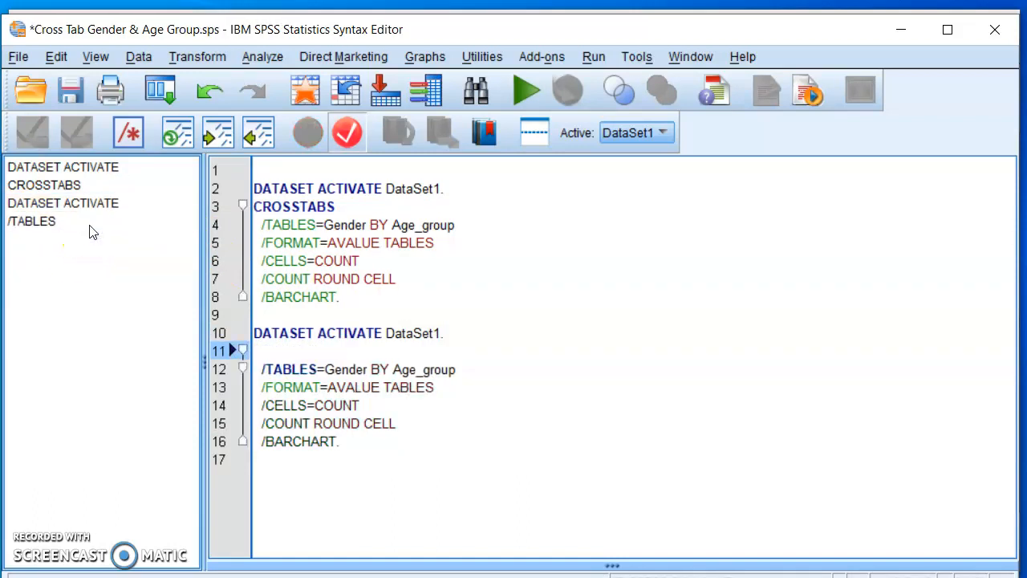
left_click(76, 226)
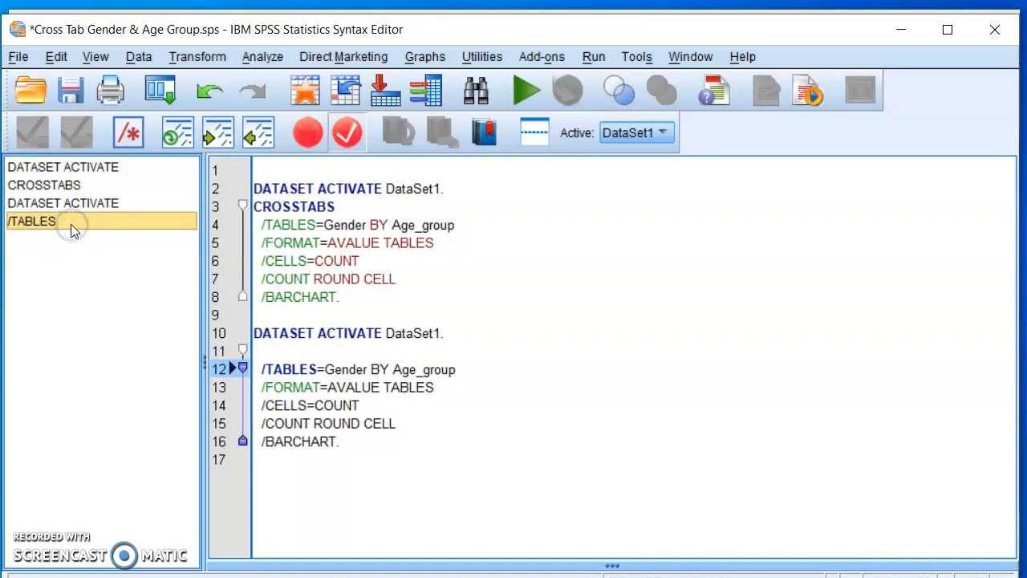
key("Delete")
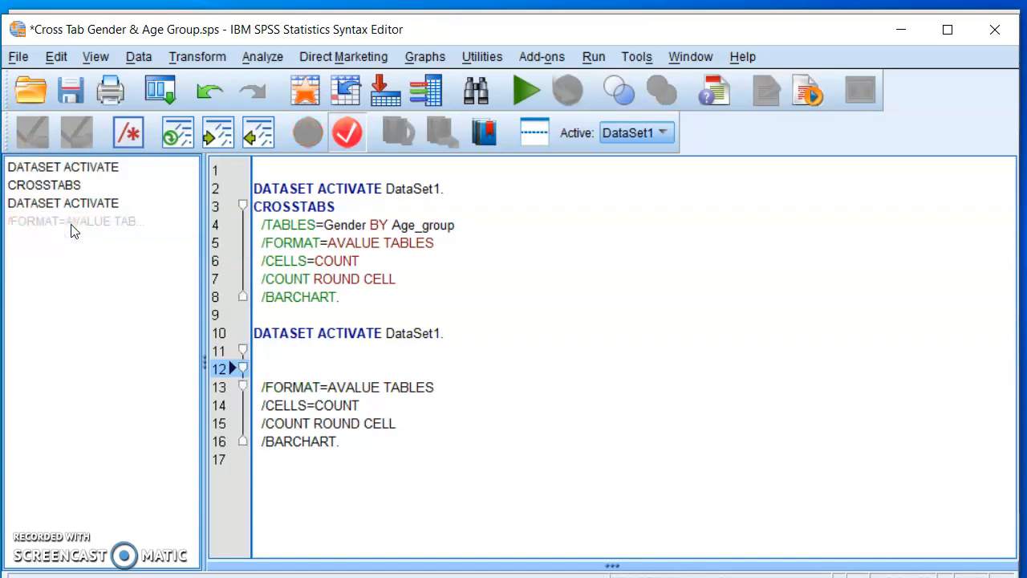
left_click(112, 205)
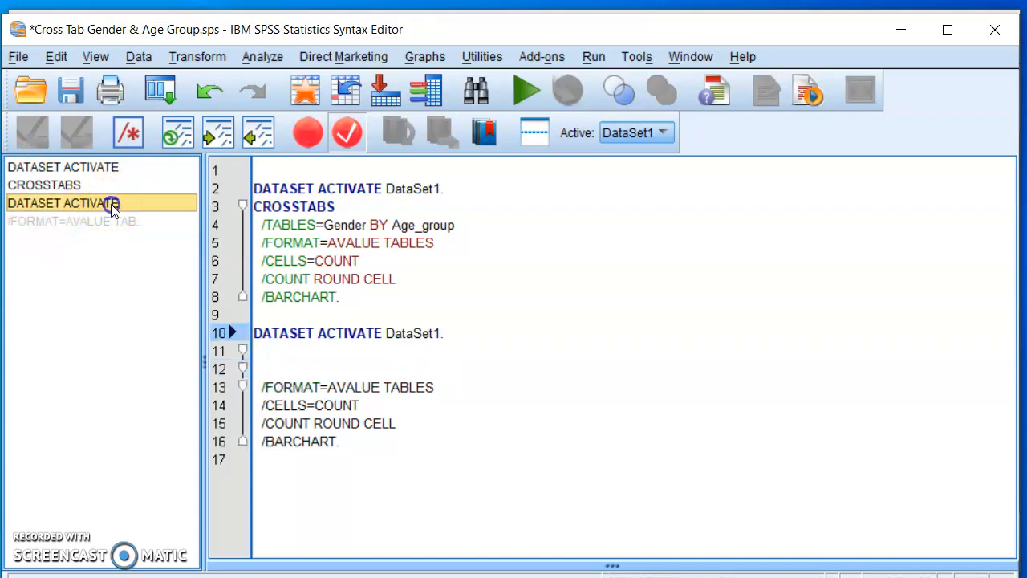
key("Delete")
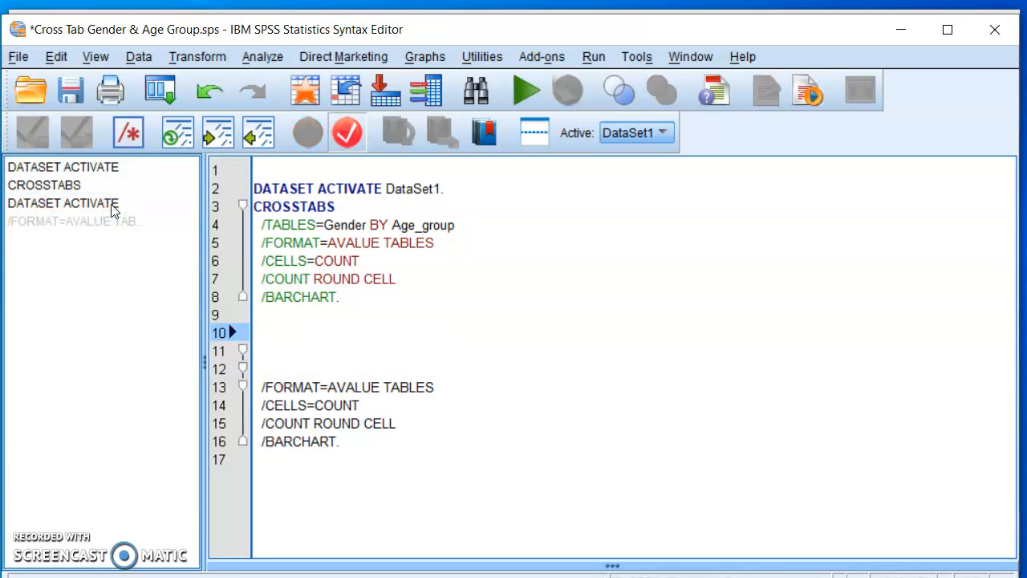
left_click_drag(353, 442, 256, 386)
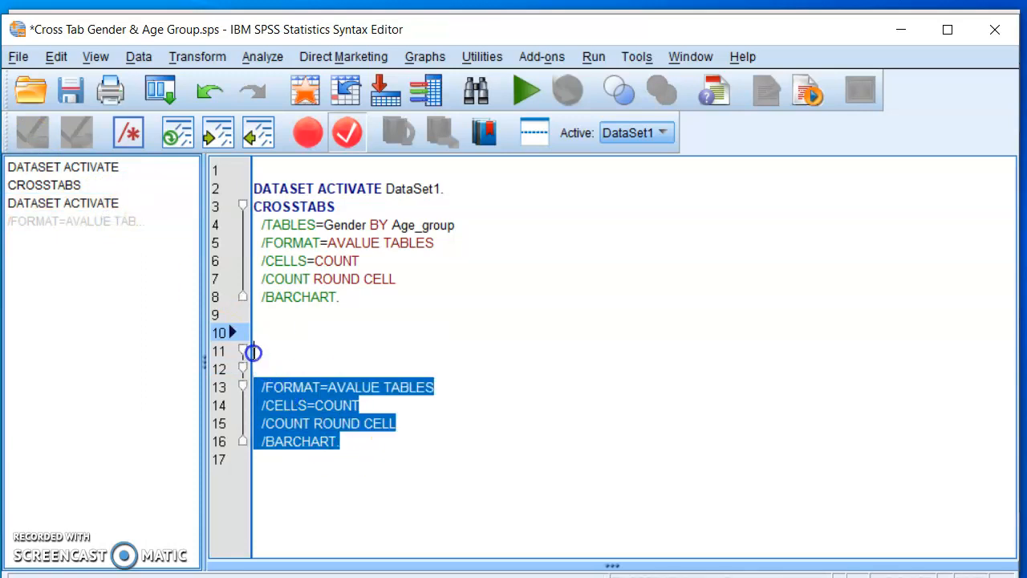
left_click(250, 350)
key("Delete")
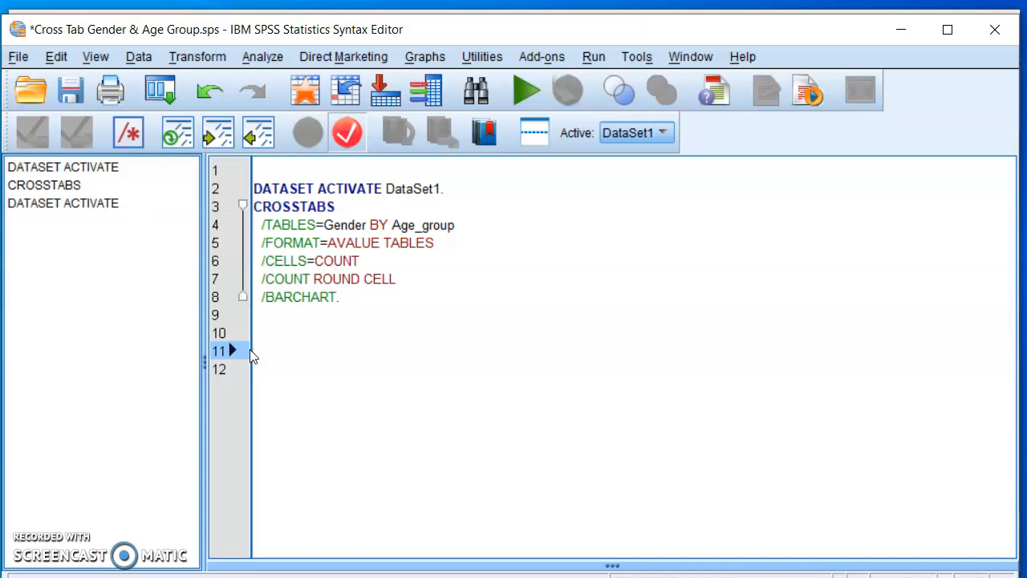
Set a breakpoint on the empty line 10 of the syntax.
left_click(240, 372)
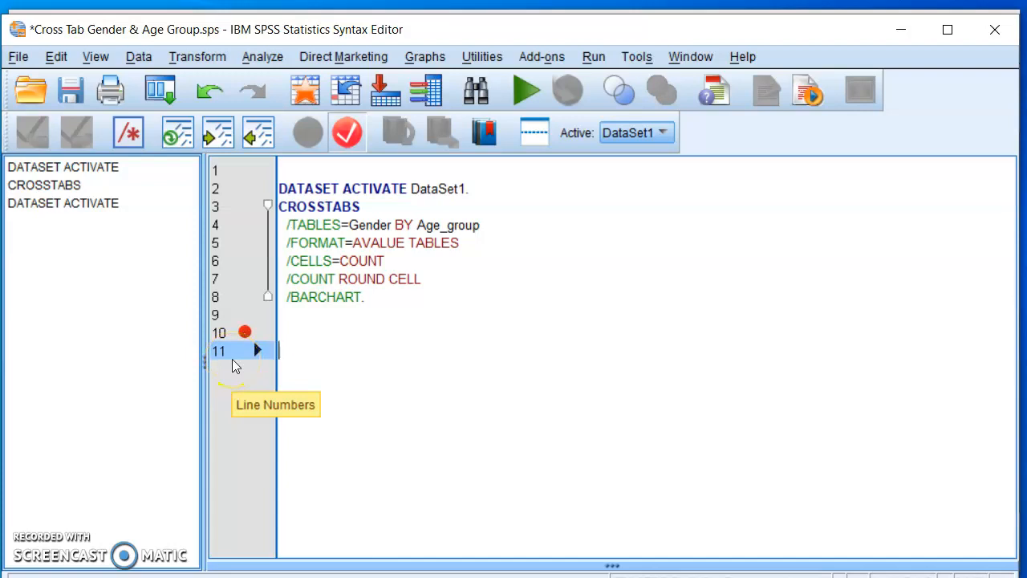
left_click(229, 334)
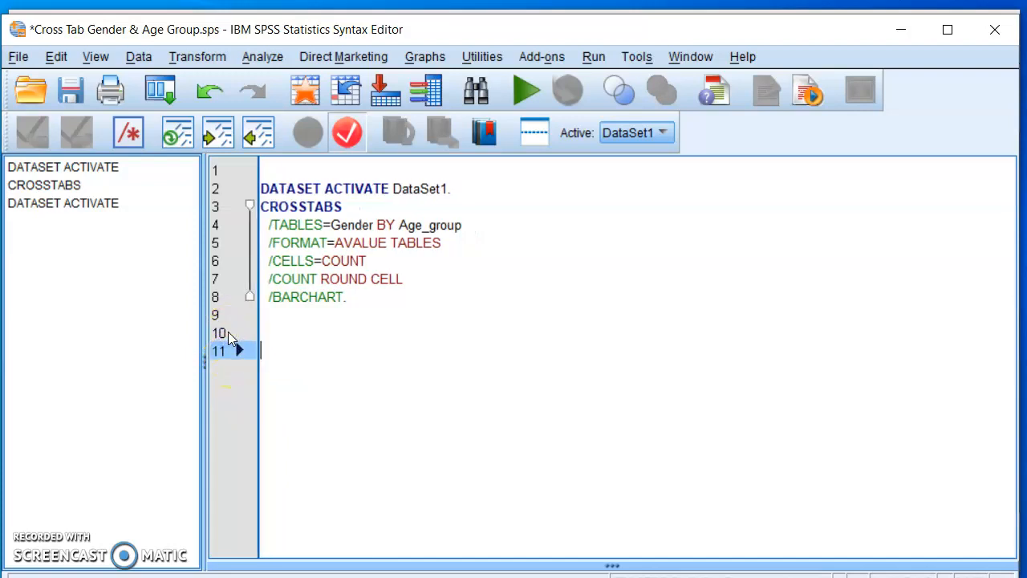
left_click(228, 332)
left_click(223, 333)
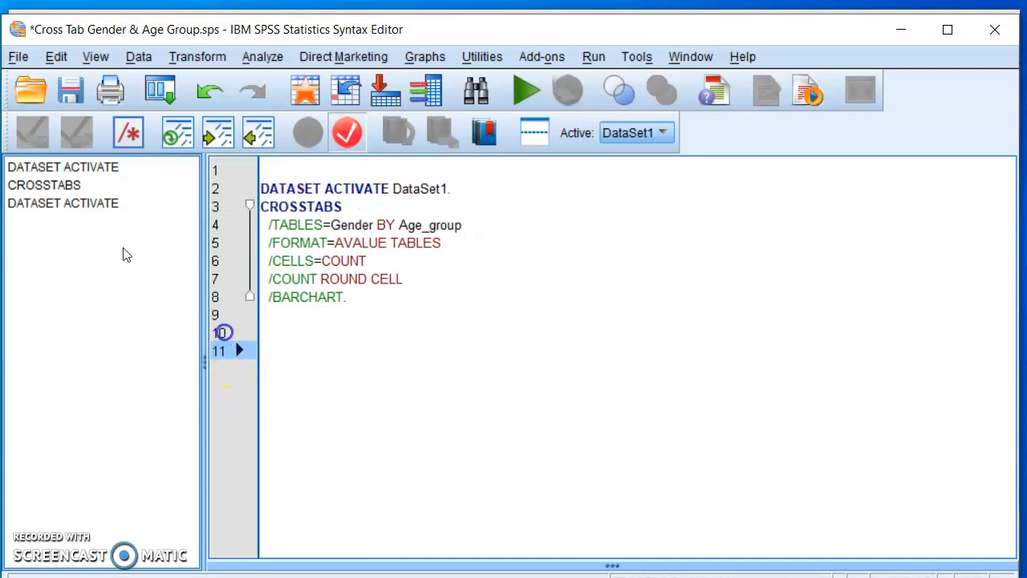
left_click(224, 331)
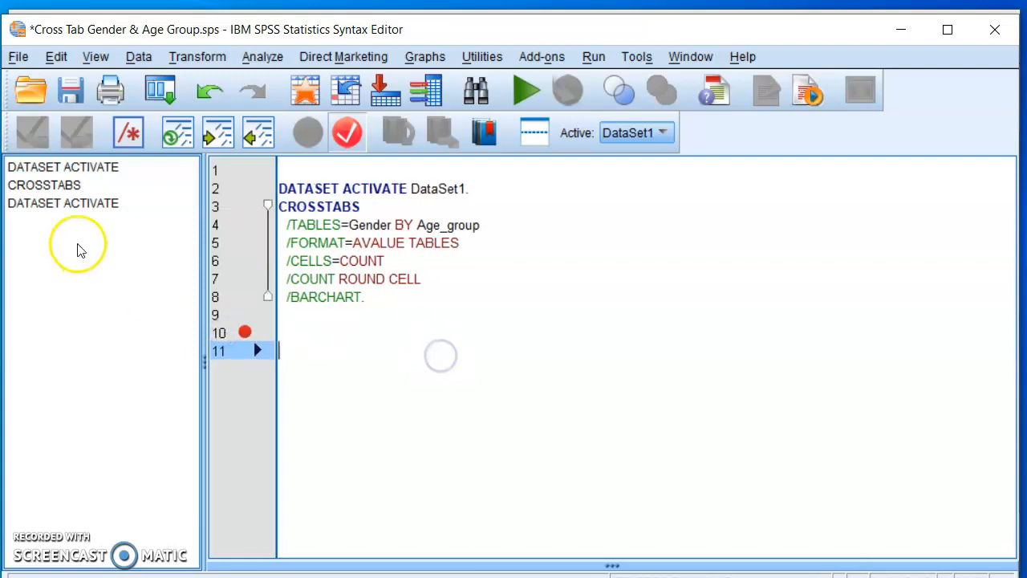
left_click(126, 205)
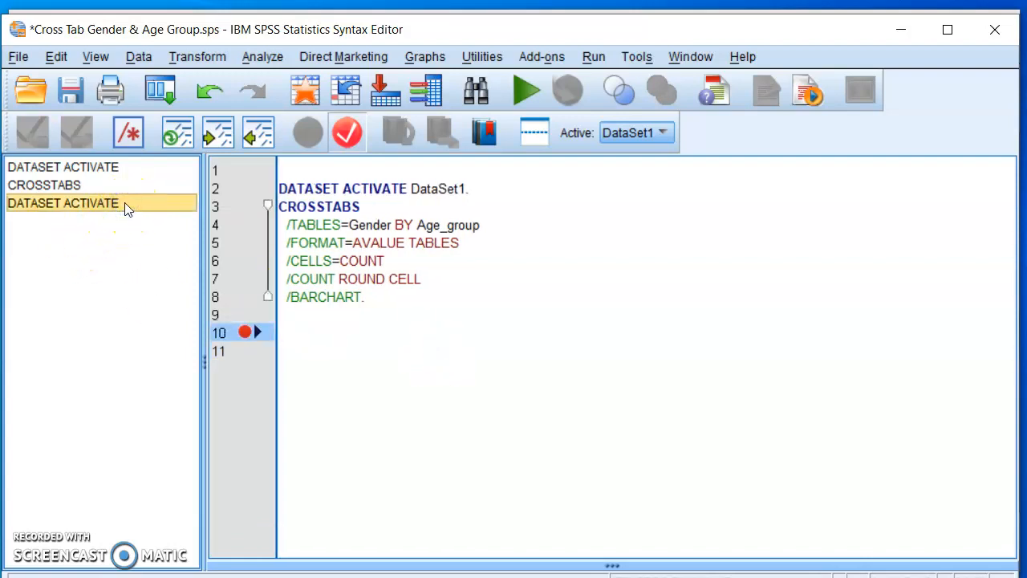
left_click(78, 213)
right_click(79, 213)
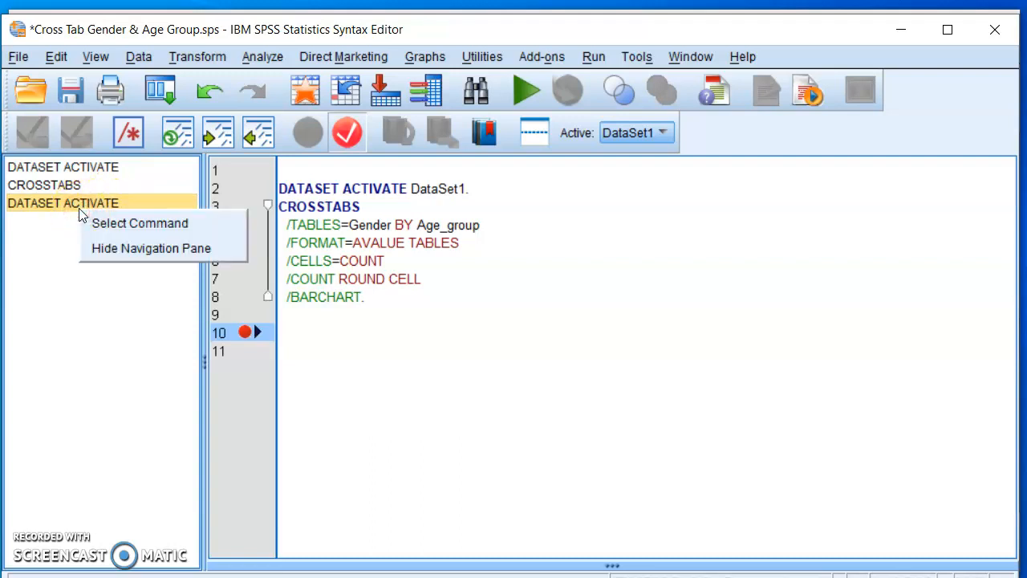
left_click(76, 328)
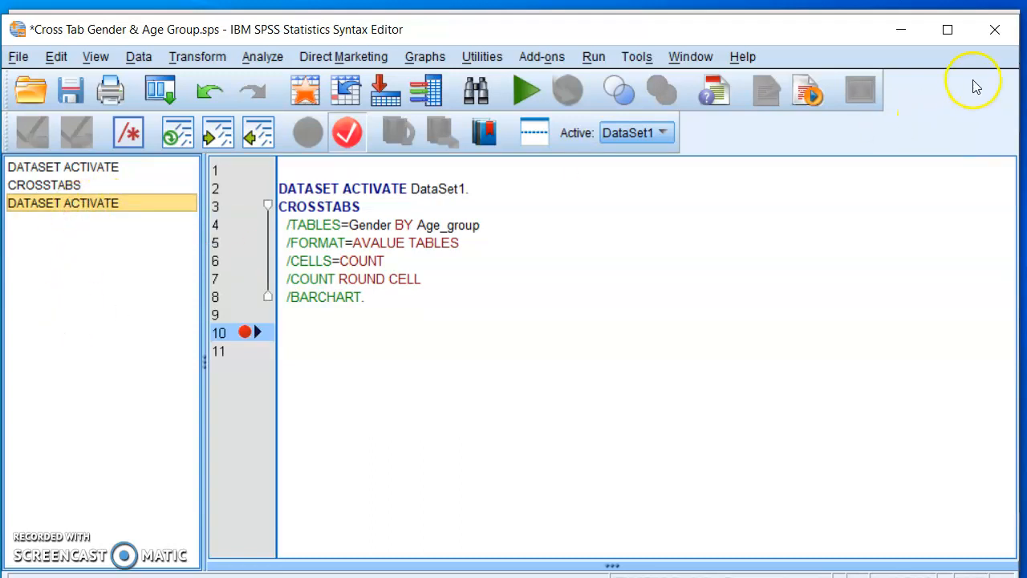
Close the syntax file without saving its changes and exit SPSS Statistics, discarding the output.
left_click(995, 29)
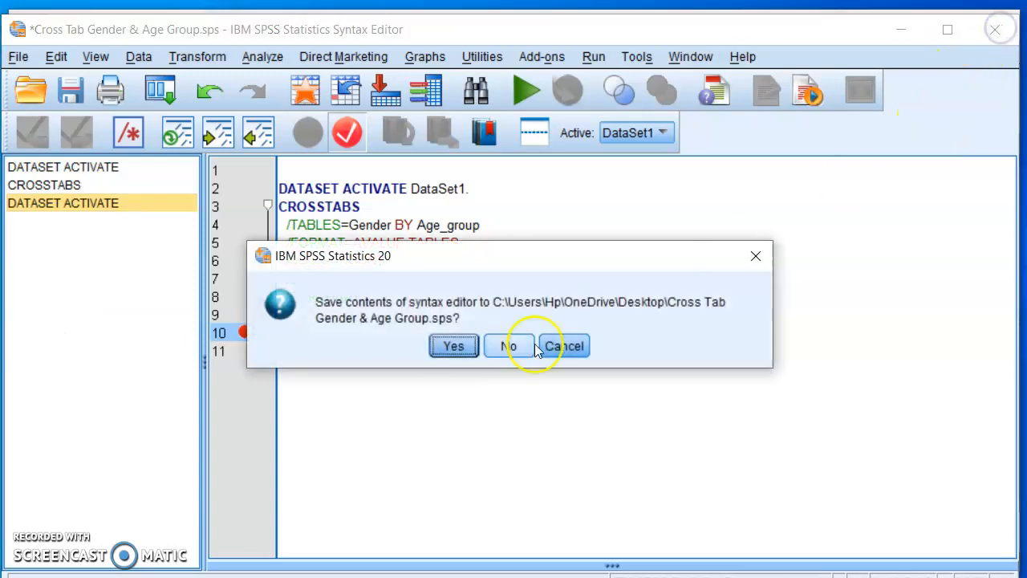
left_click(506, 347)
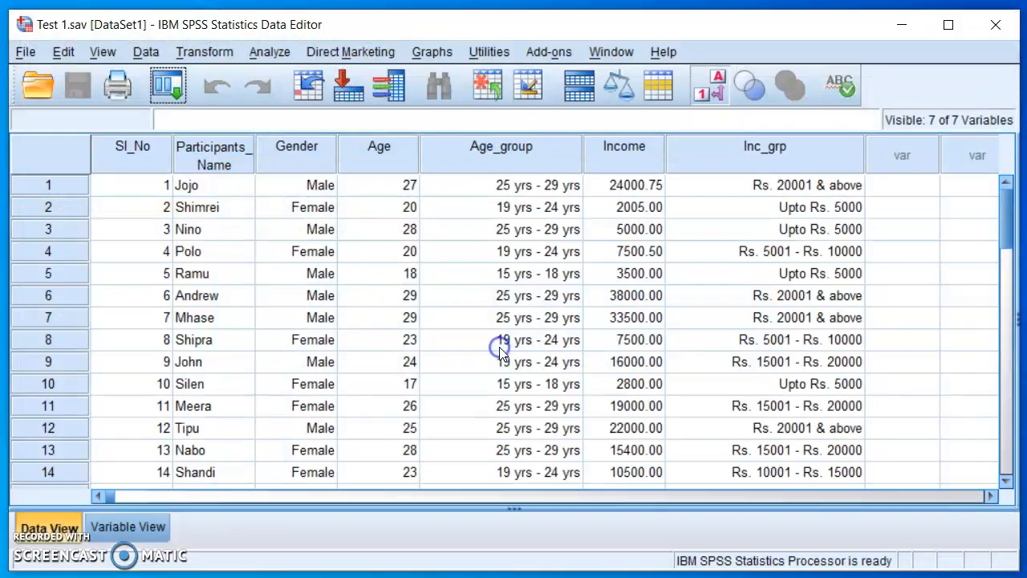
left_click(995, 29)
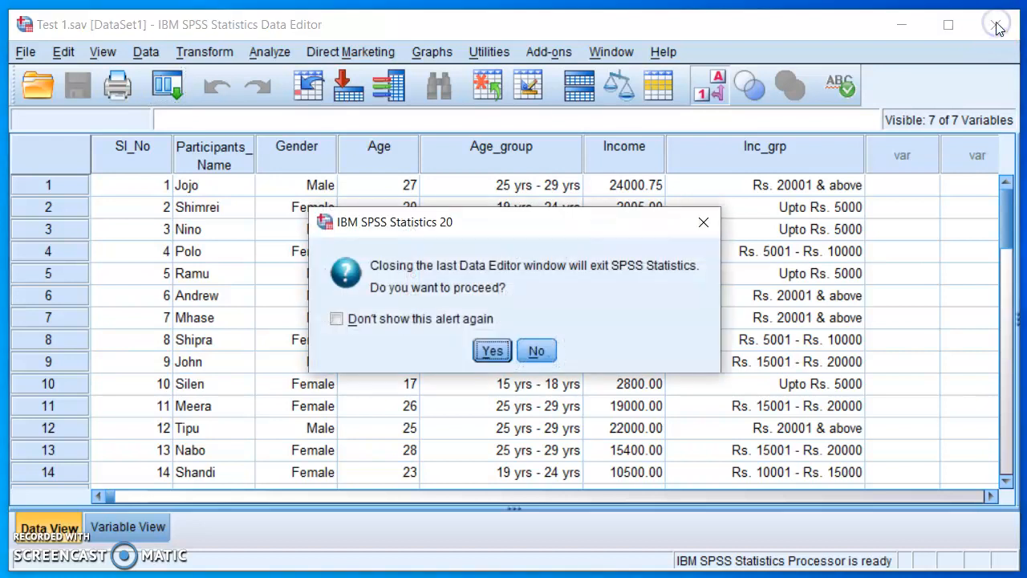
left_click(491, 353)
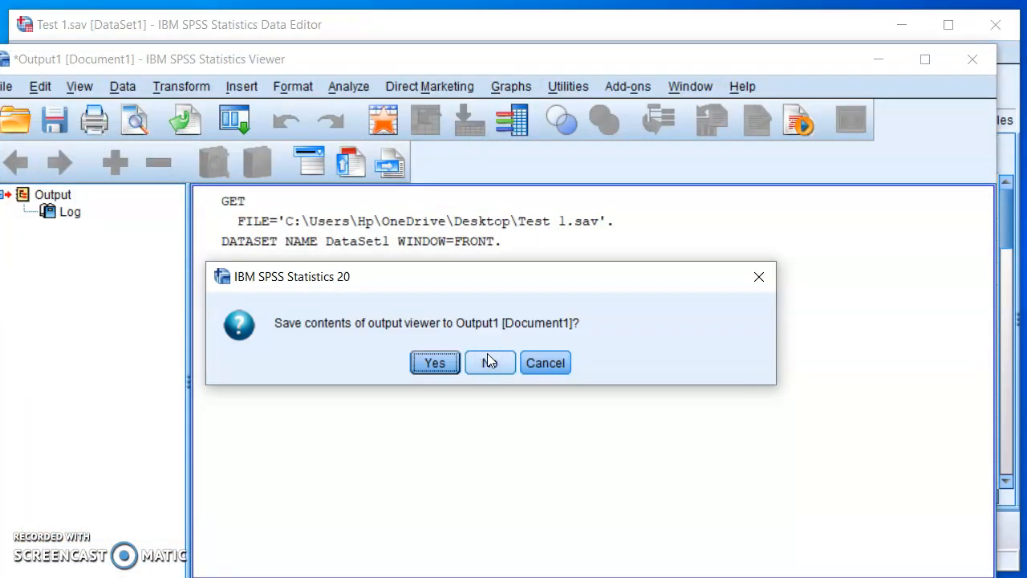
left_click(491, 363)
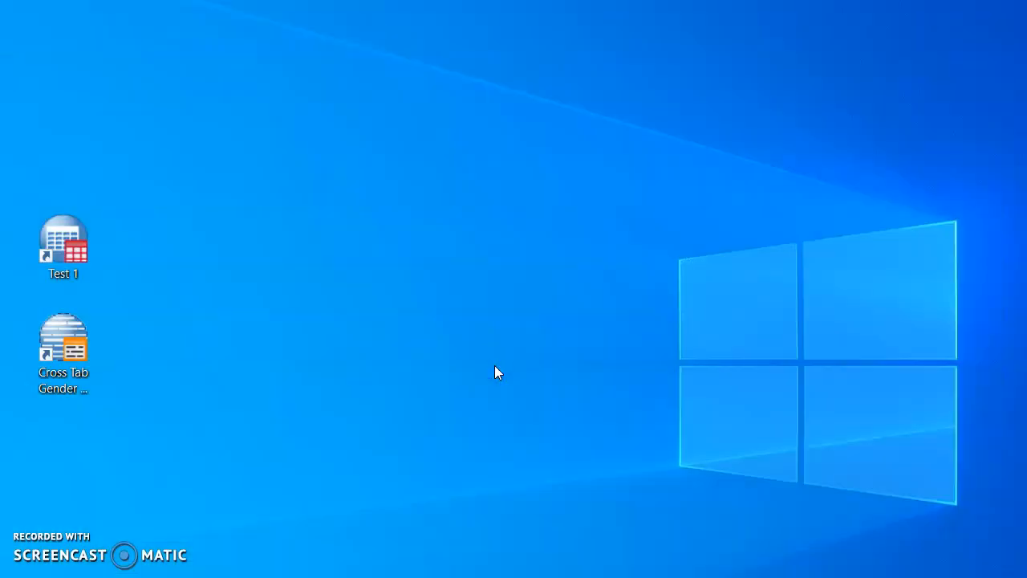
Open the Cross Tab Gender & Age Group syntax file from the desktop and re-enter the period ending the first /BARCHART line.
left_click(73, 370)
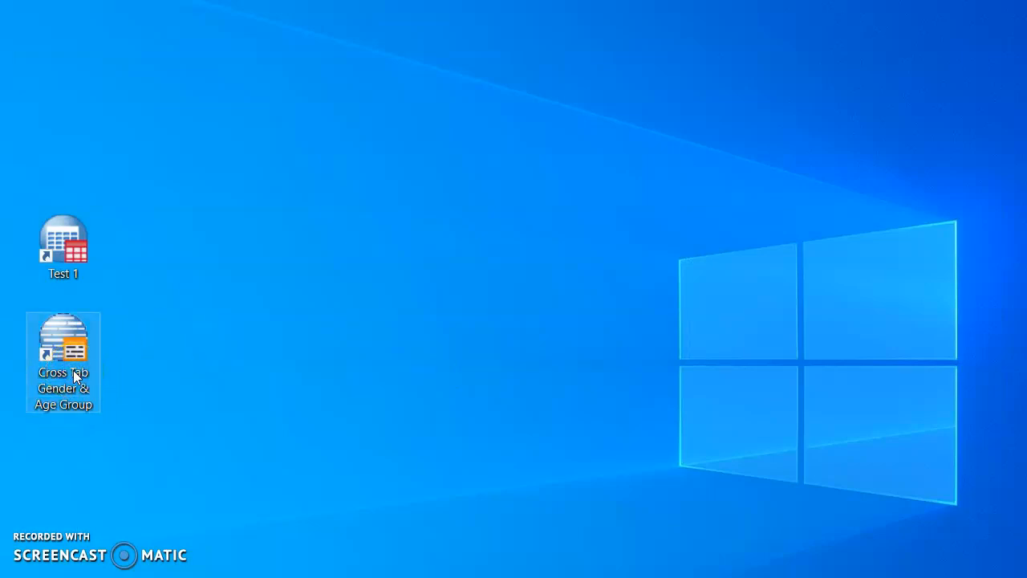
double_click(83, 382)
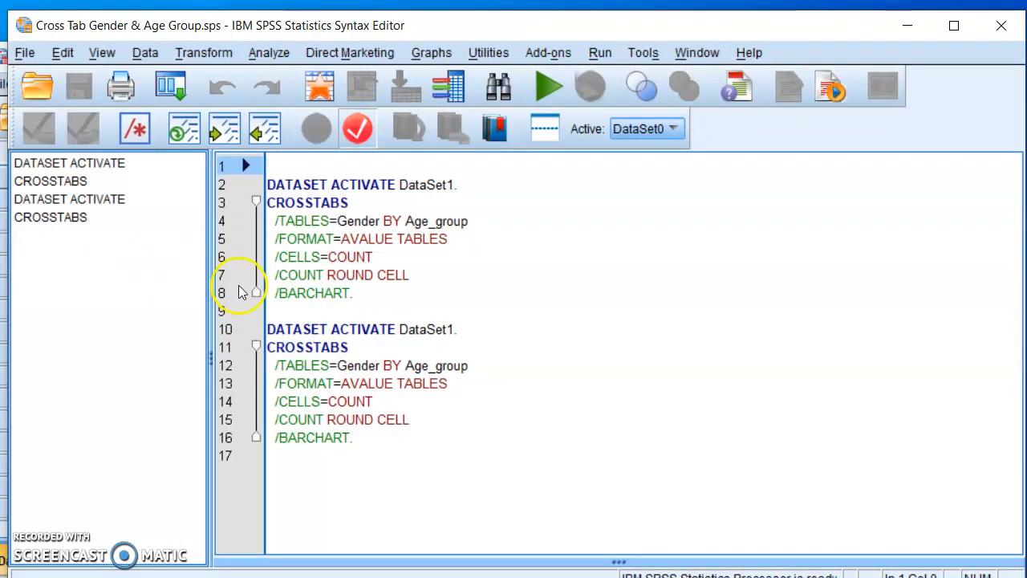
left_click(355, 296)
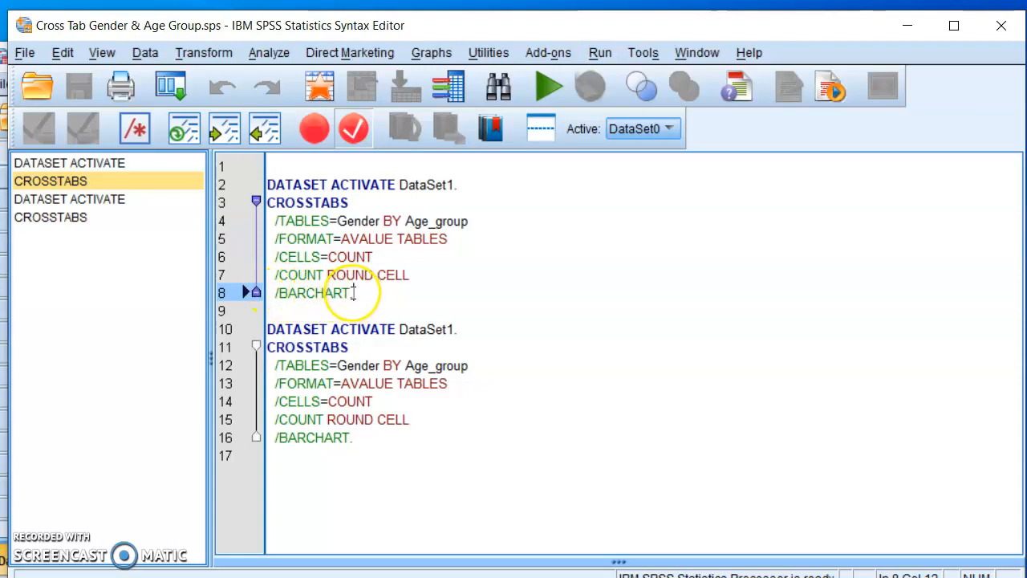
left_click(354, 293)
key("BackSpace")
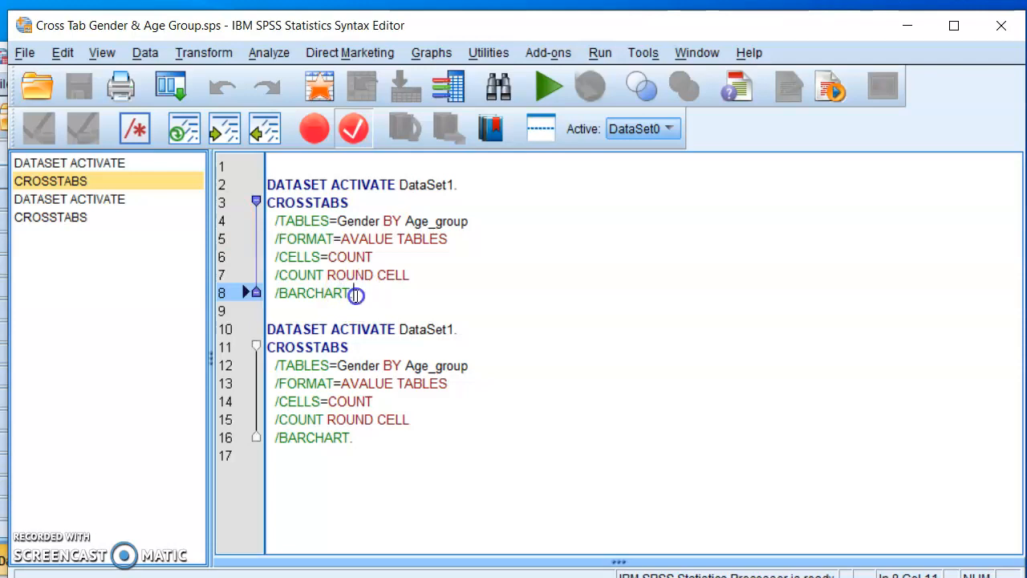
type(".")
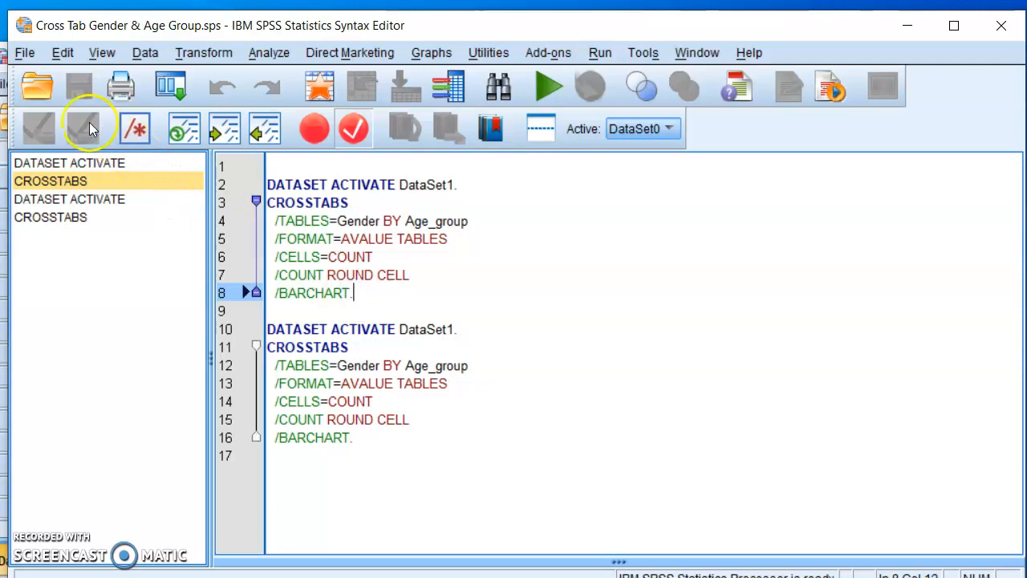
Open the data file Test 1.sav from the Desktop folder.
left_click(24, 52)
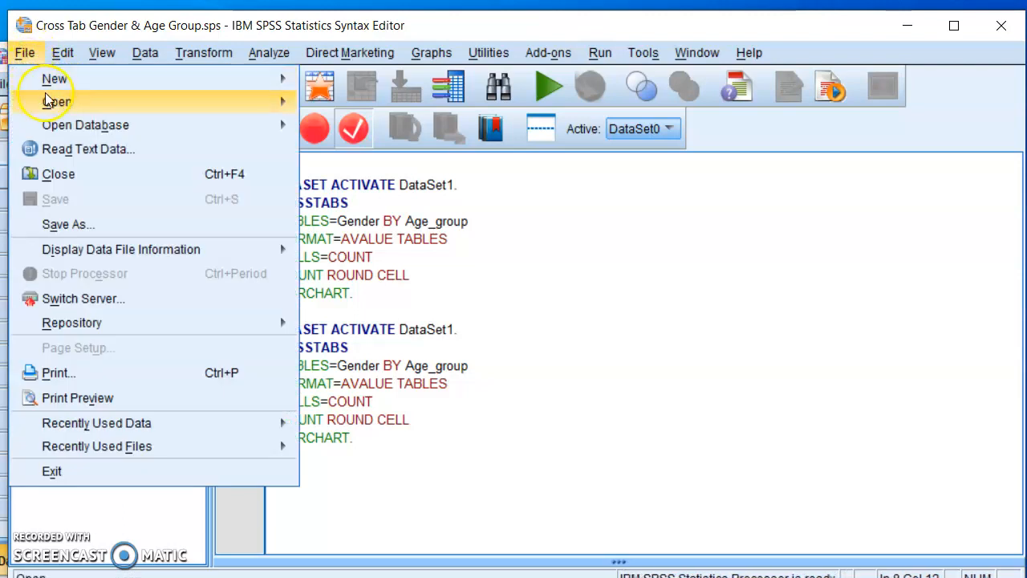
mouse_move(61, 105)
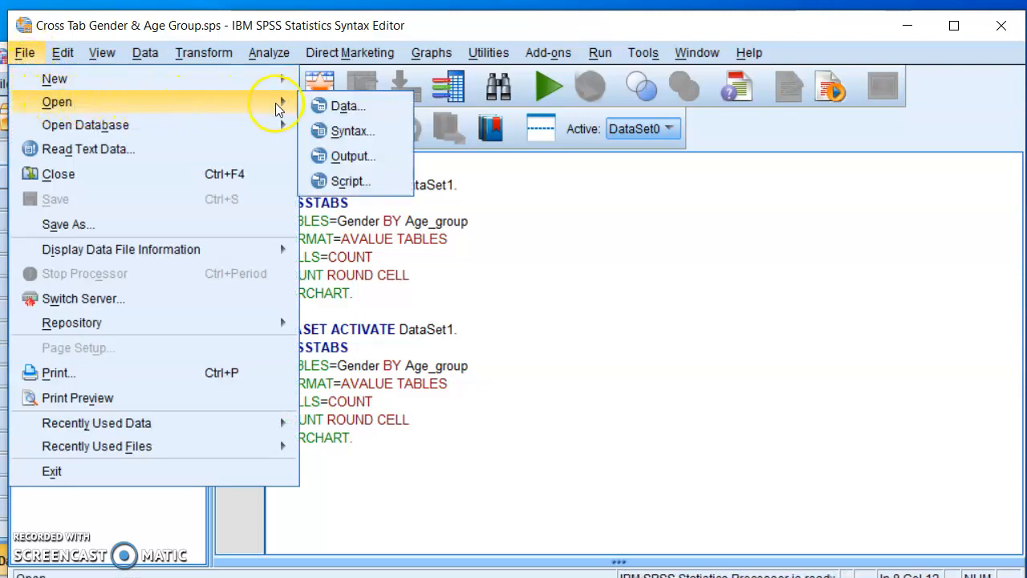
left_click(354, 110)
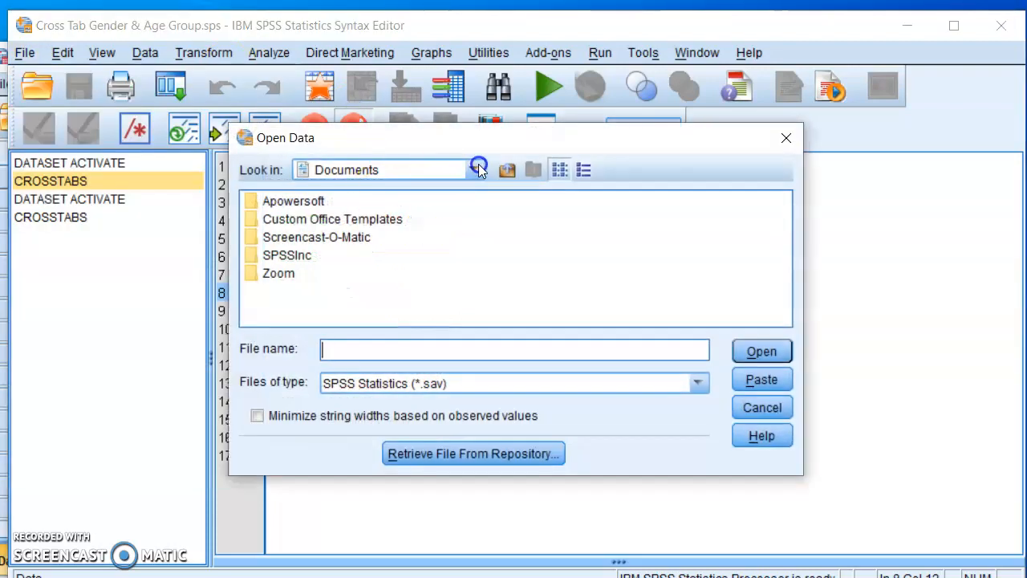
left_click(474, 170)
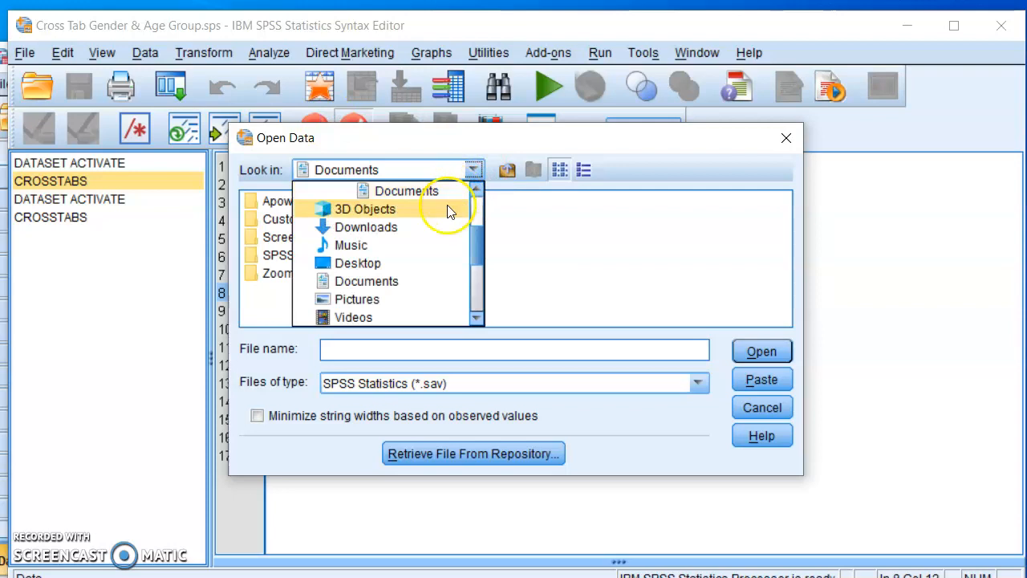
left_click(371, 264)
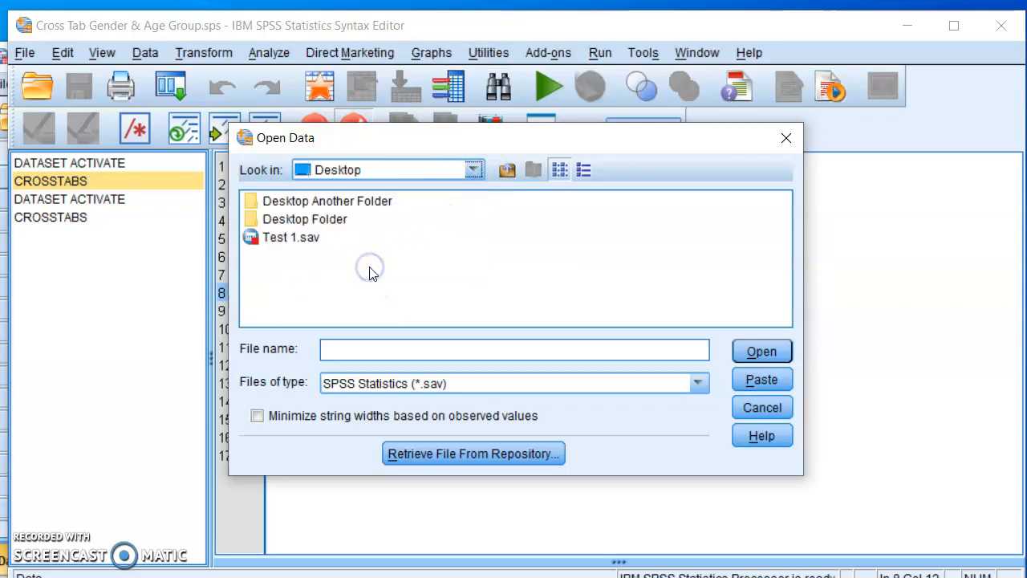
left_click(302, 243)
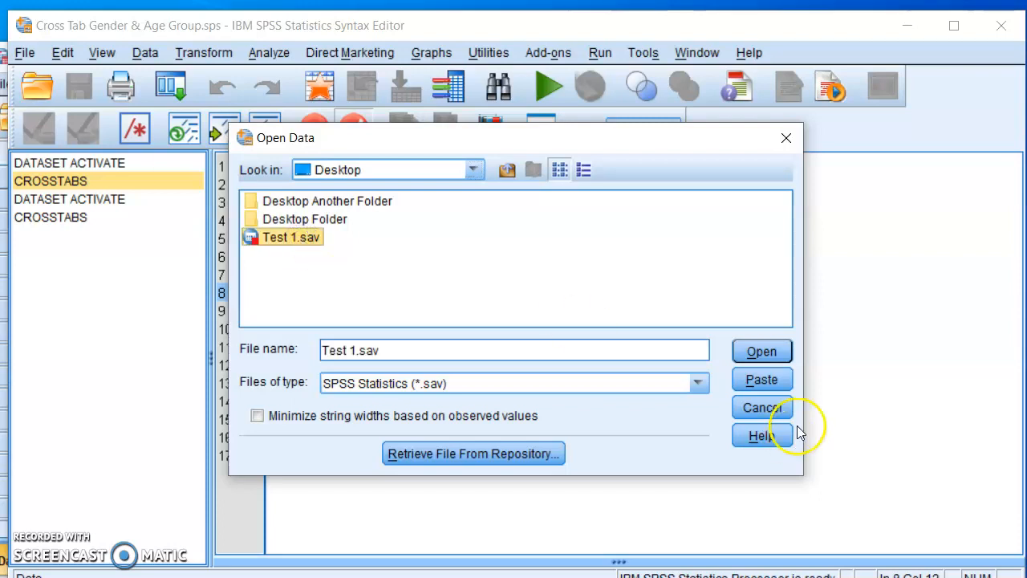
left_click(773, 351)
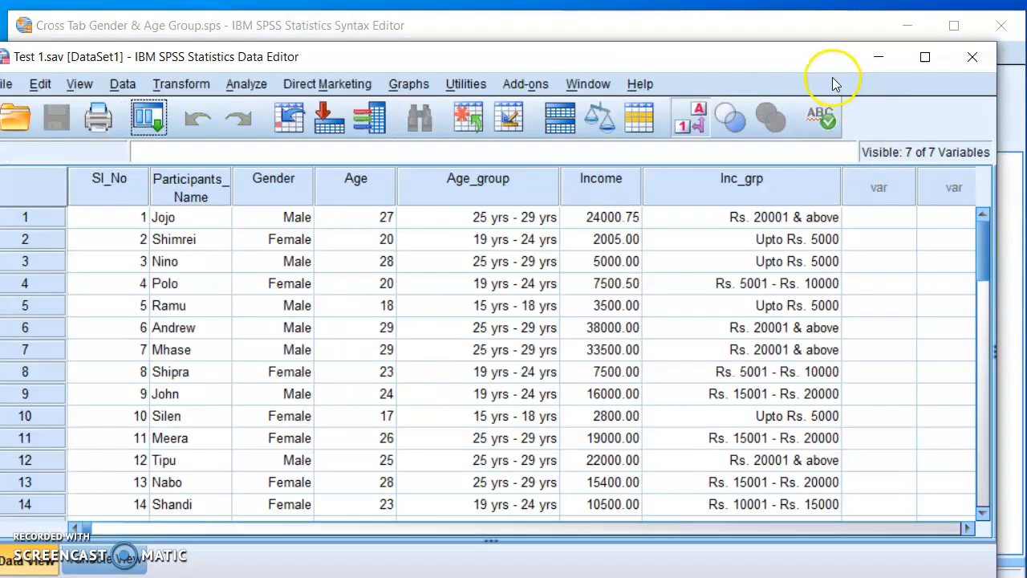
left_click_drag(822, 67, 844, 34)
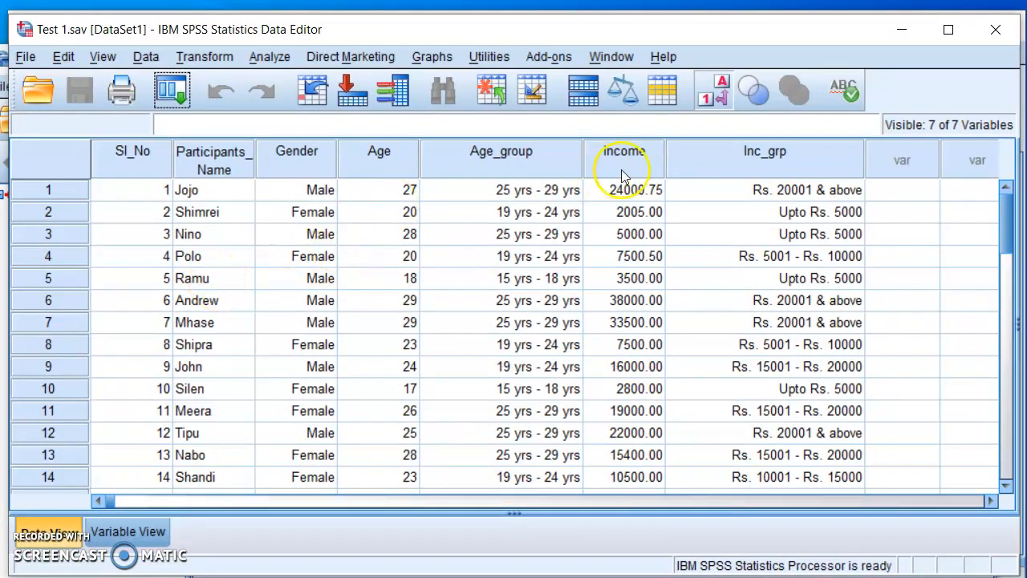
Return to the syntax file and run its first CROSSTABS command for Gender by Age_group.
left_click(904, 33)
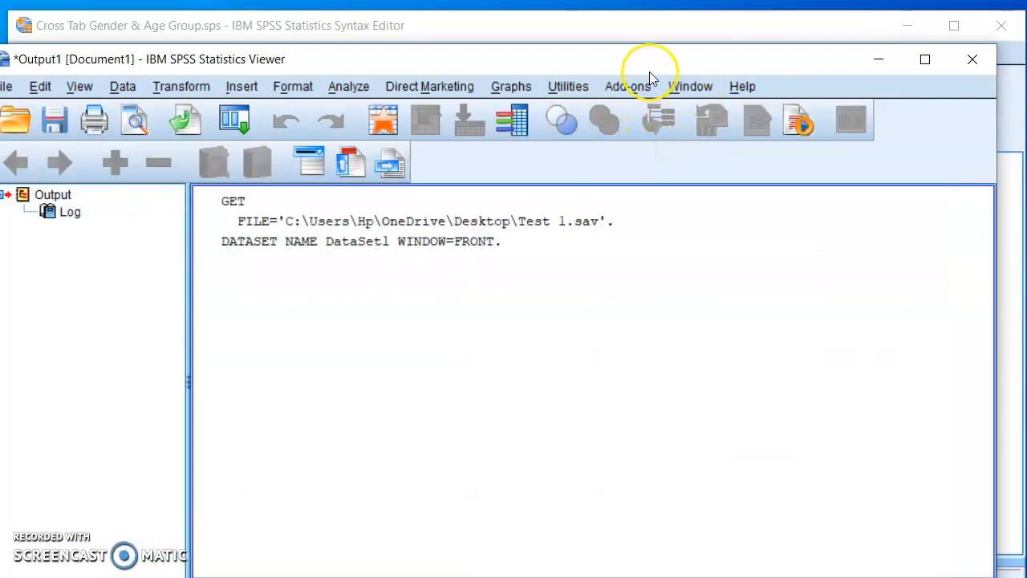
left_click(876, 59)
left_click_drag(670, 21, 674, 15)
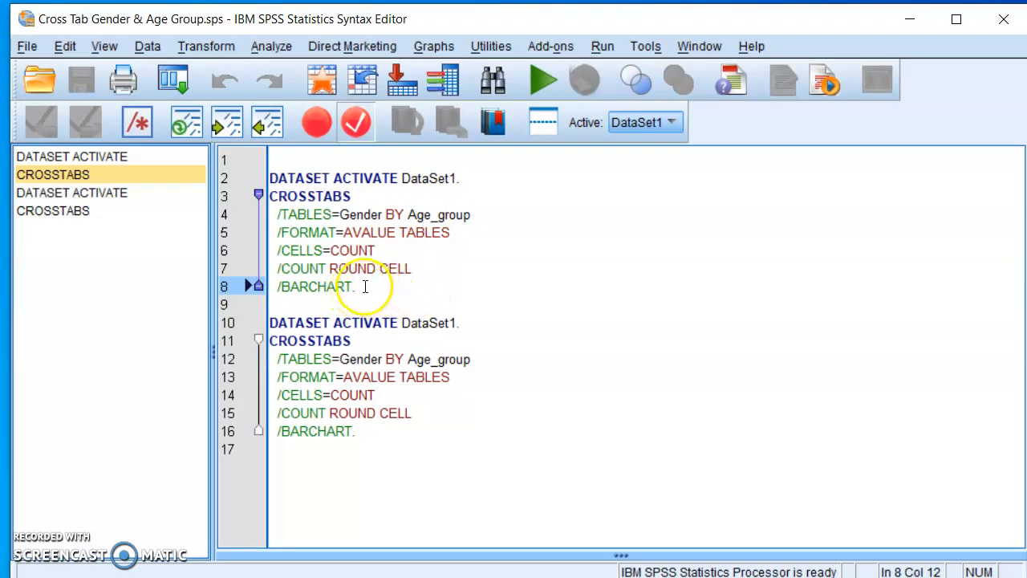
left_click(536, 77)
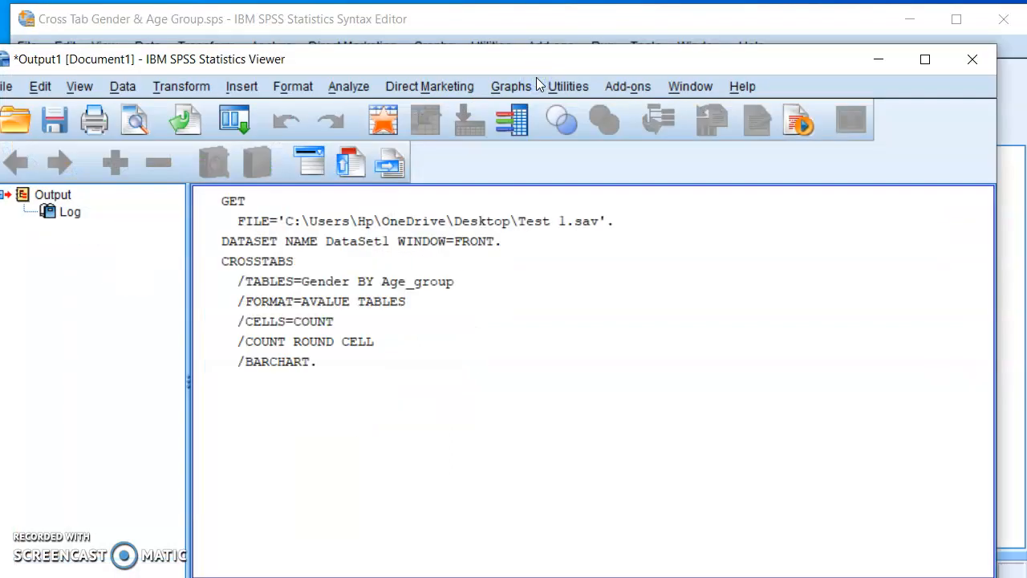
left_click_drag(807, 69, 834, 30)
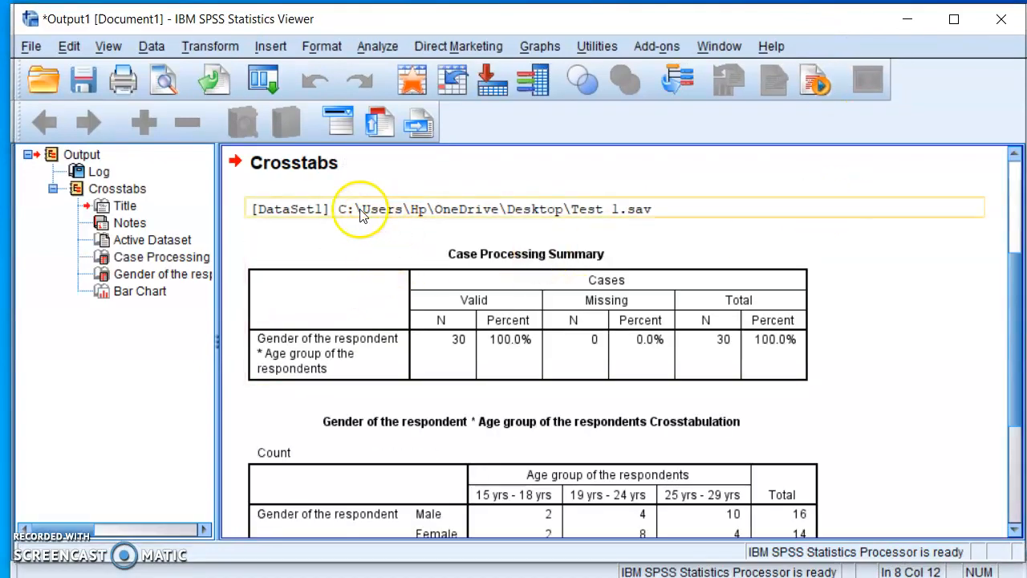
Examine the gender by age group crosstabulation table and the clustered bar chart in the output.
left_click_drag(1013, 289, 1017, 365)
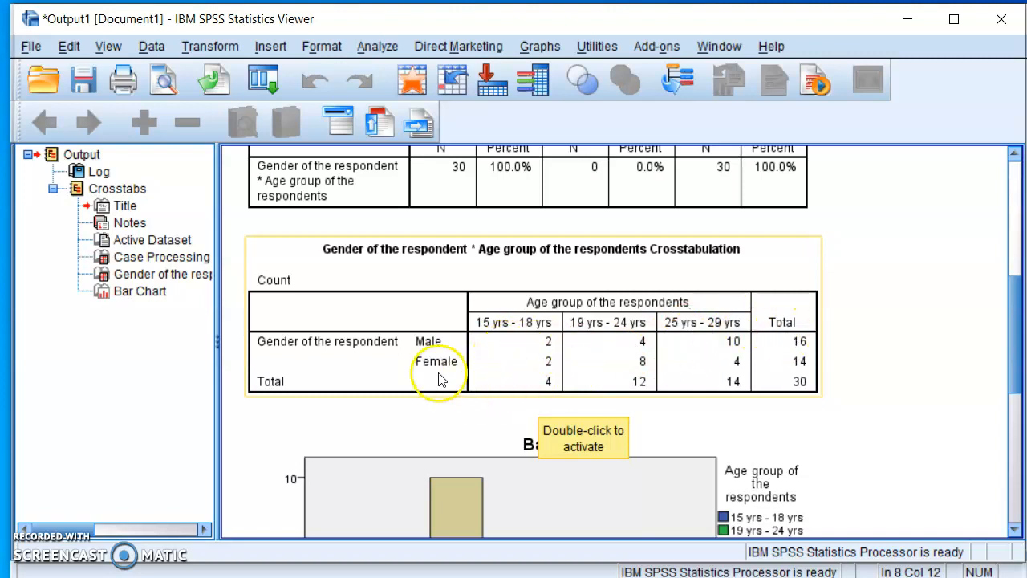
left_click(416, 349)
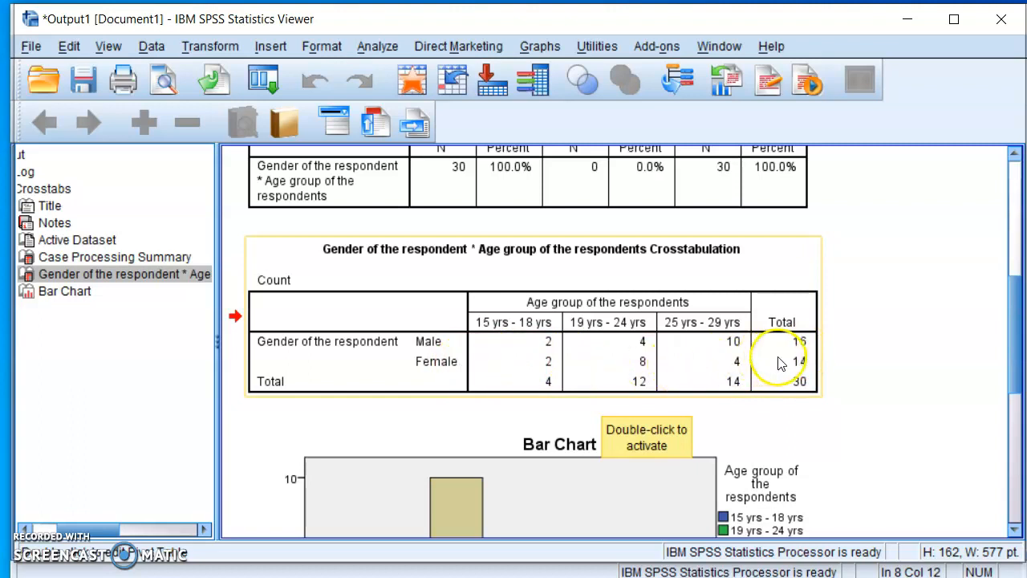
left_click_drag(1012, 296, 1016, 422)
left_click(614, 477)
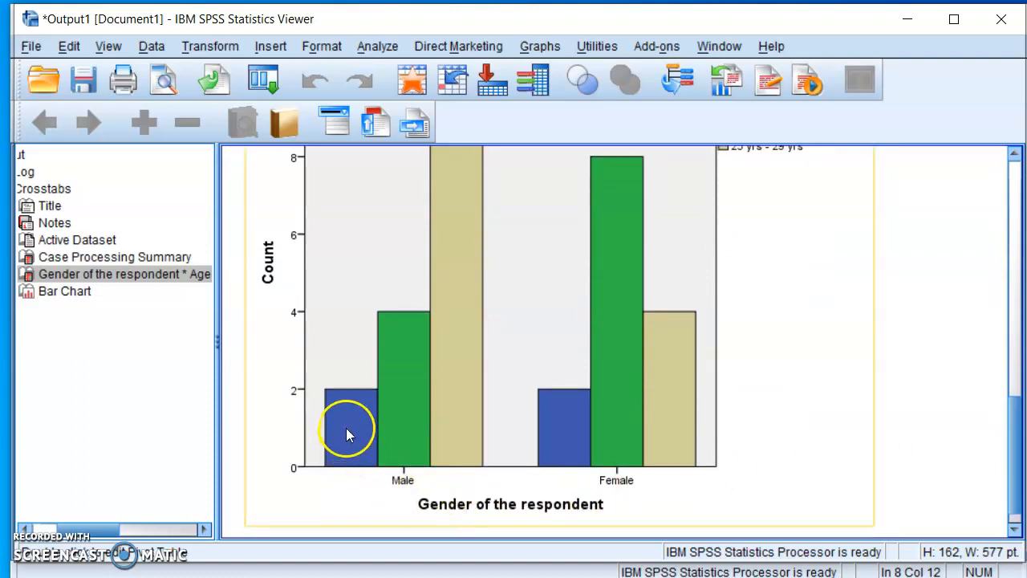
mouse_move(1014, 468)
left_mouse_down()
mouse_move(1013, 404)
mouse_move(1016, 479)
mouse_move(1016, 470)
left_mouse_up()
left_click(285, 472)
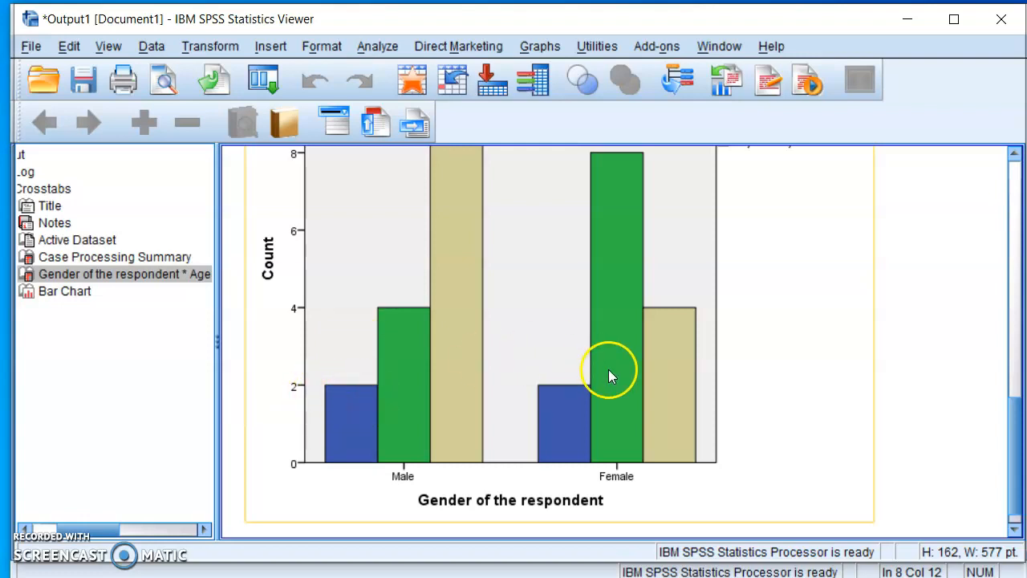
left_click_drag(1014, 437, 1017, 167)
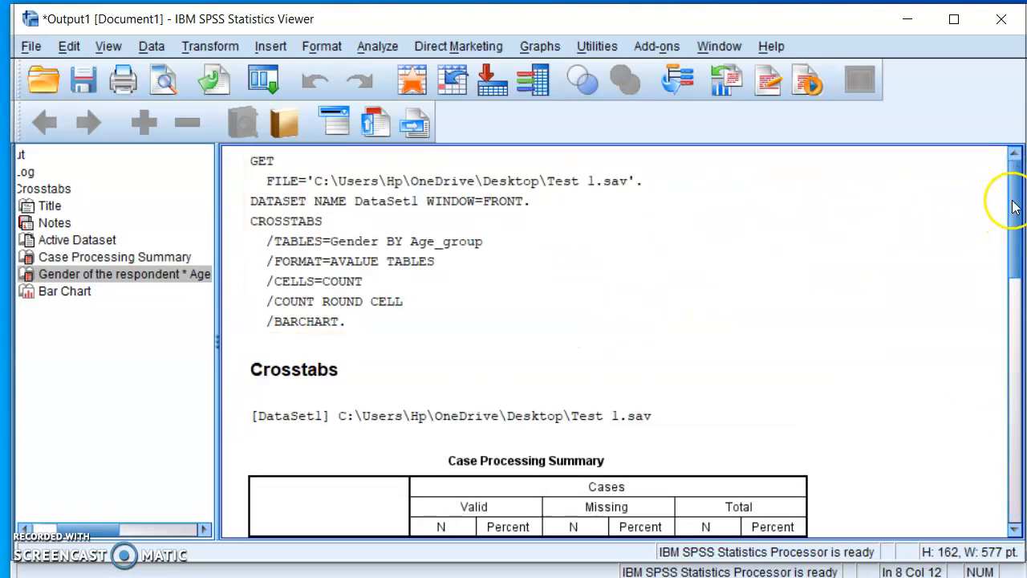
Copy the gender by age group crosstabulation table from the output, and minimize the output and syntax windows to reach the desktop.
left_click_drag(1014, 205, 1022, 320)
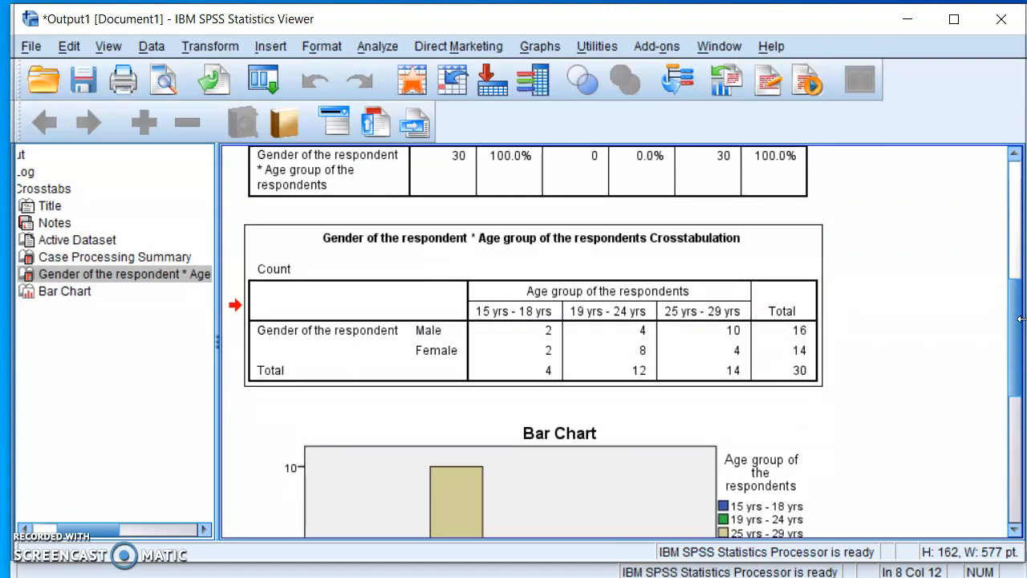
left_click(807, 268)
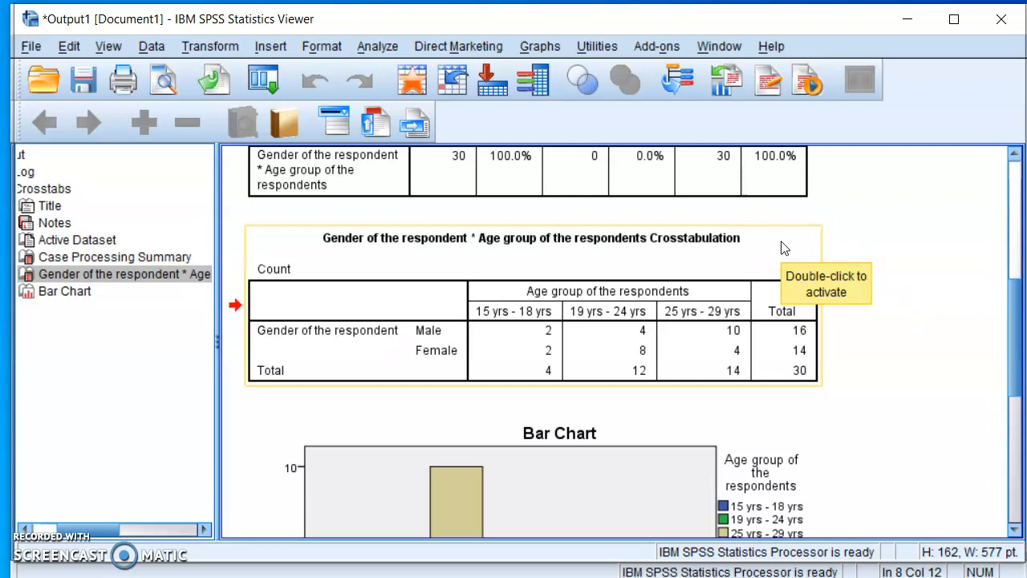
double_click(797, 255)
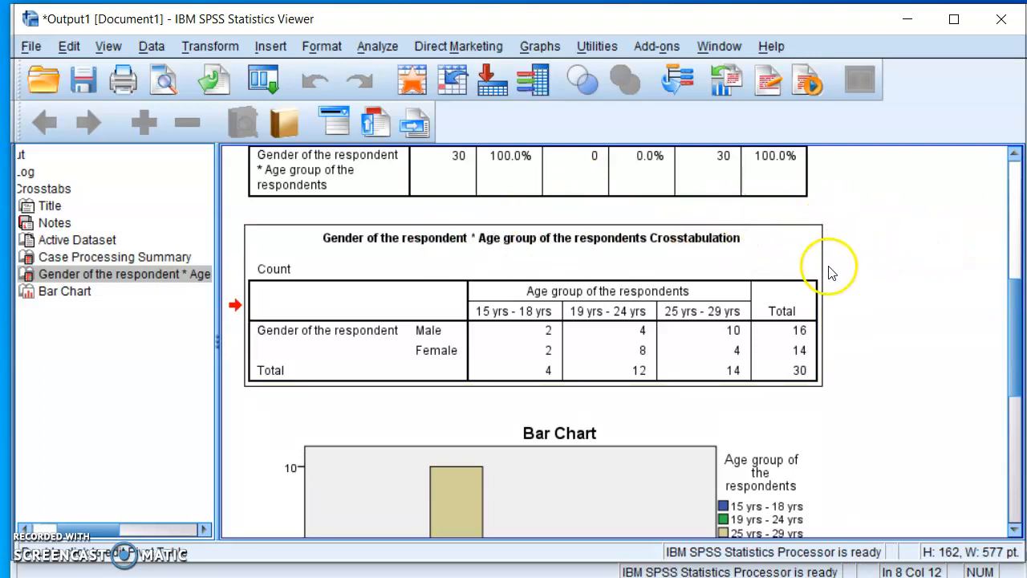
left_click(777, 252)
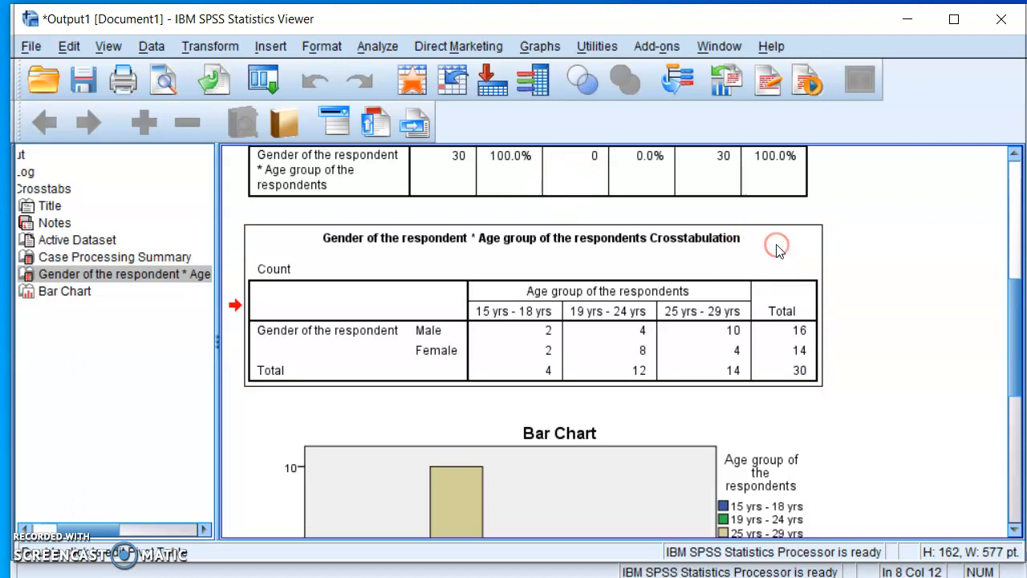
right_click(777, 251)
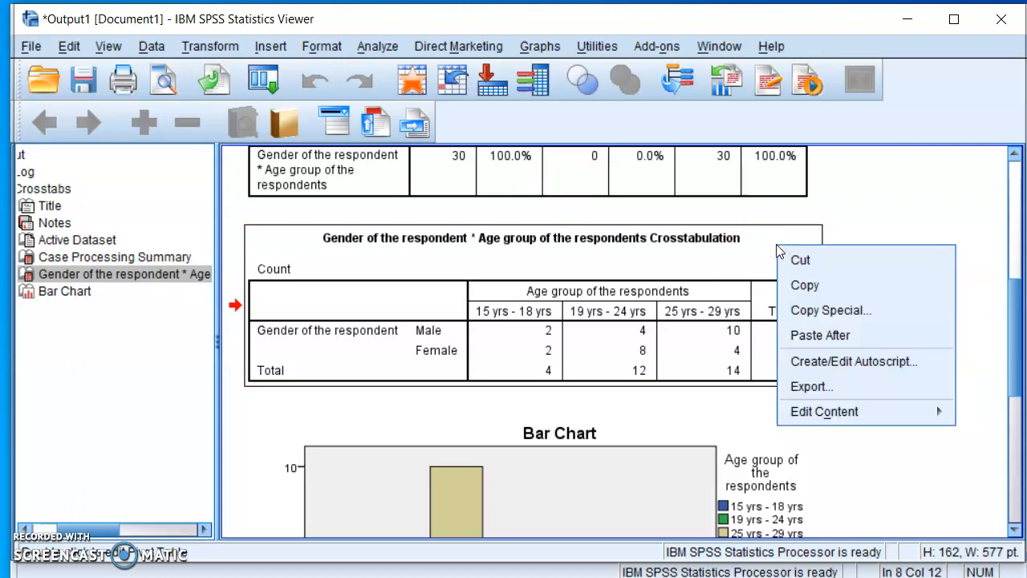
left_click(815, 286)
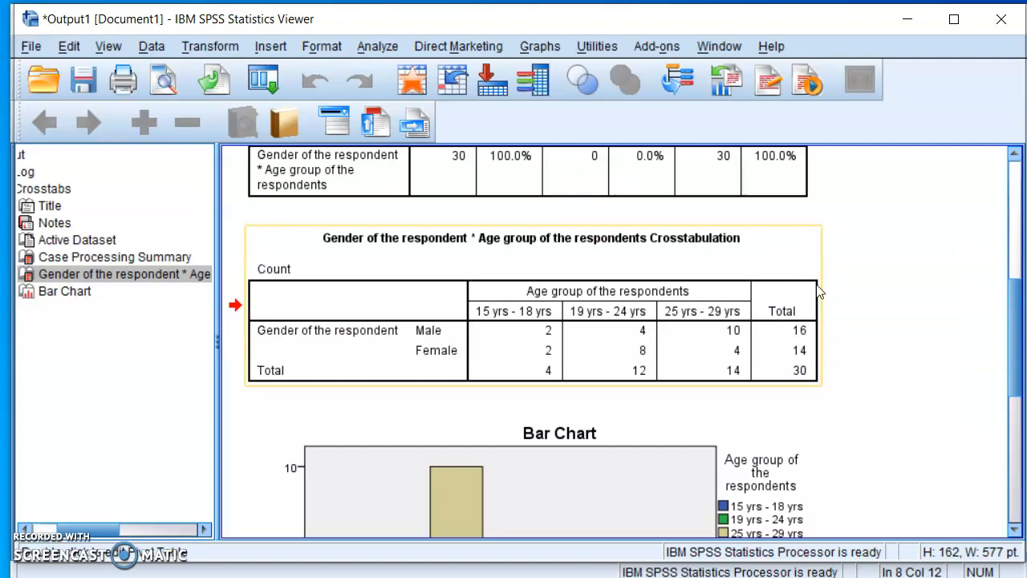
left_click(913, 21)
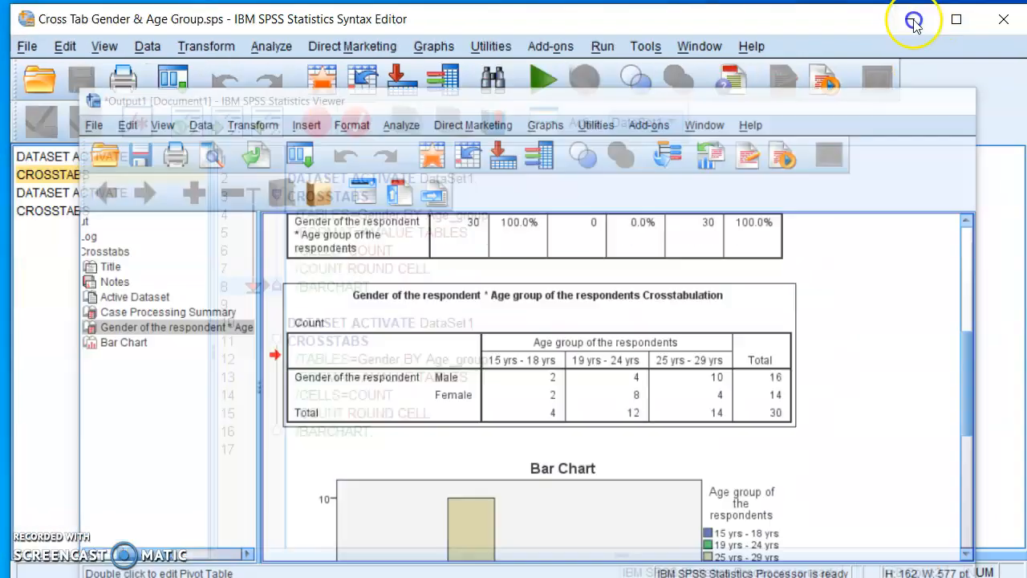
left_click(913, 20)
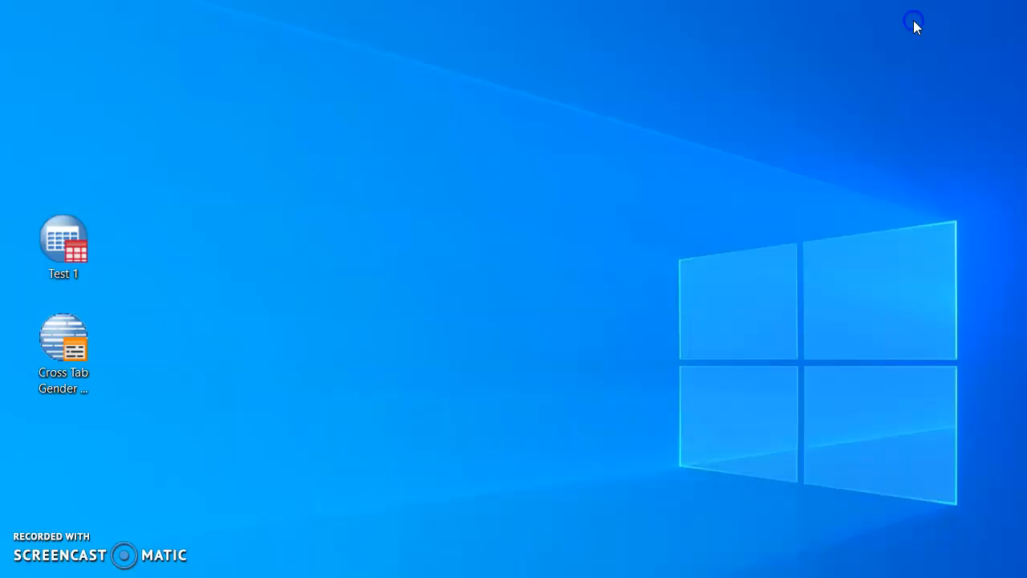
Create a new Microsoft Word document on the desktop and name it Cross Tabulation.
right_click(354, 138)
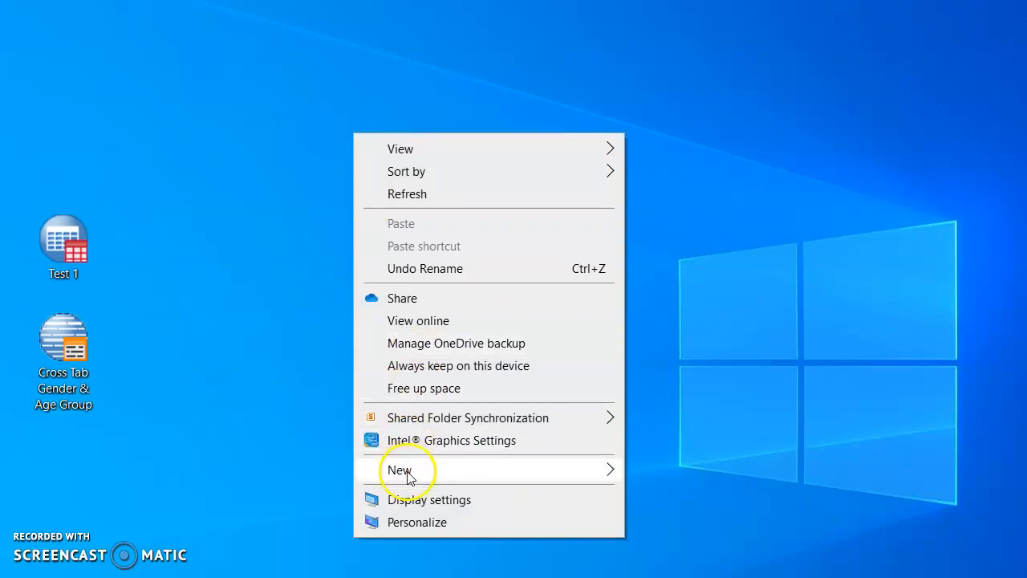
mouse_move(409, 477)
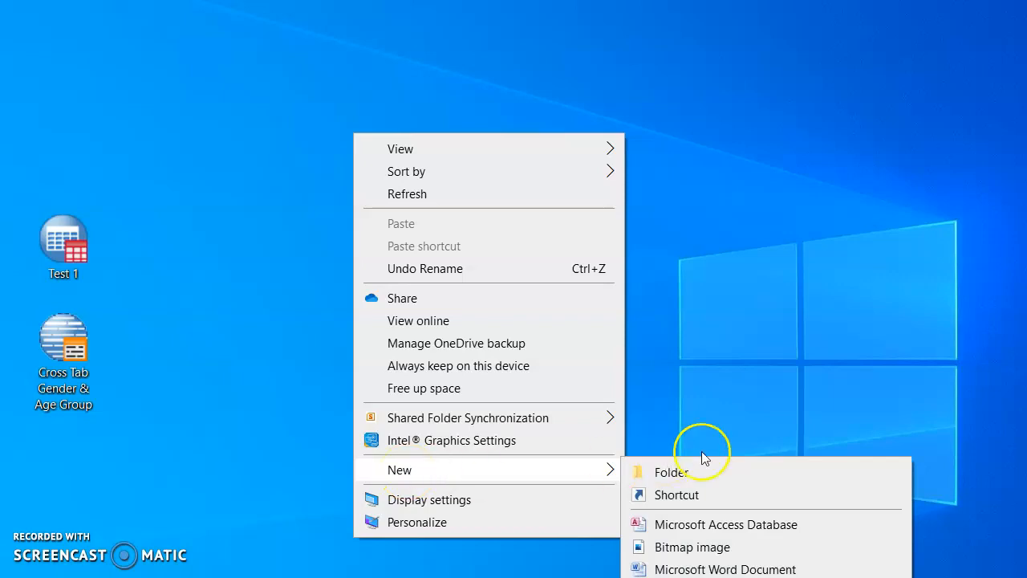
left_click(709, 569)
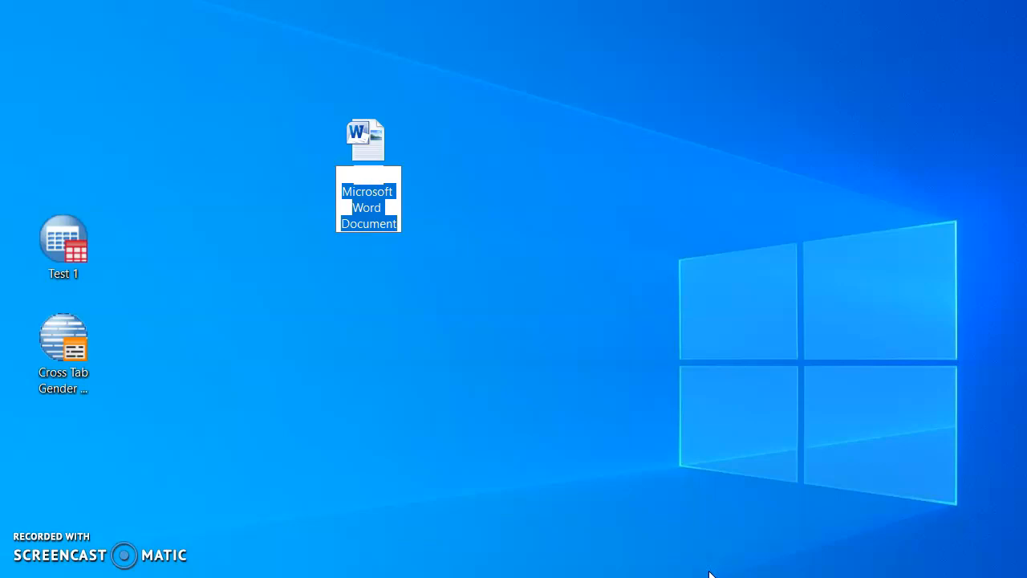
type("Cross")
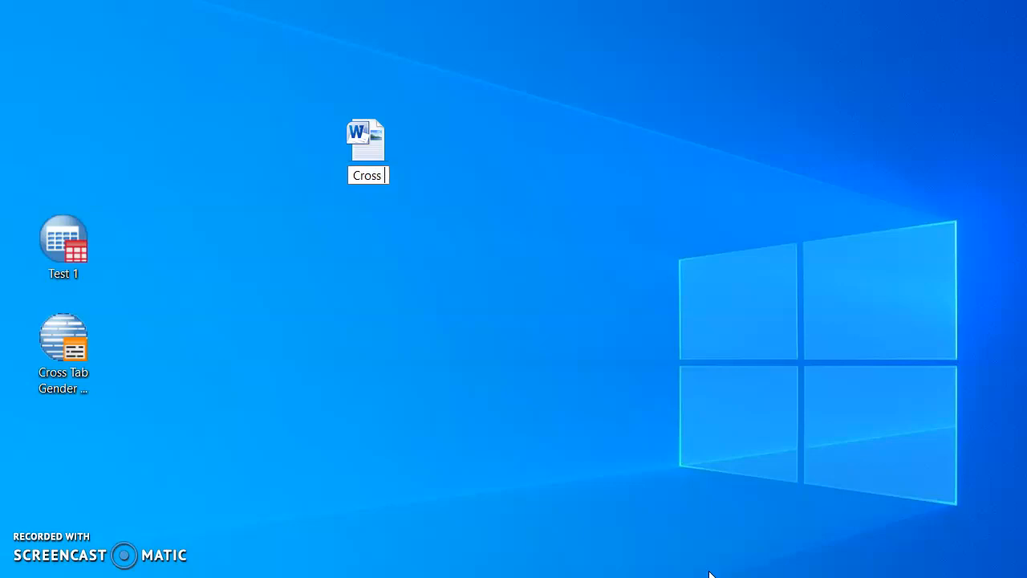
type(" Tabulation")
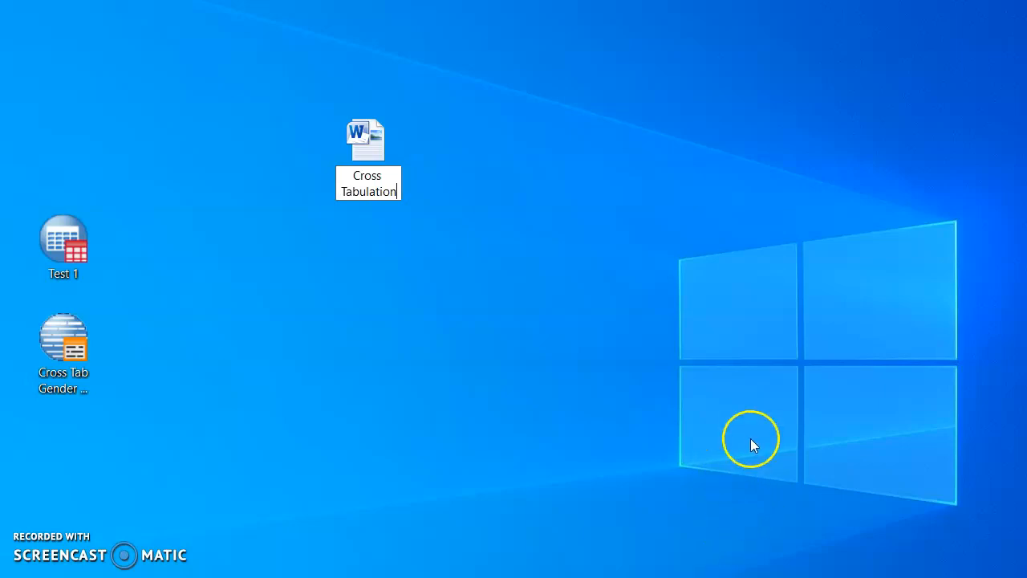
key("Return")
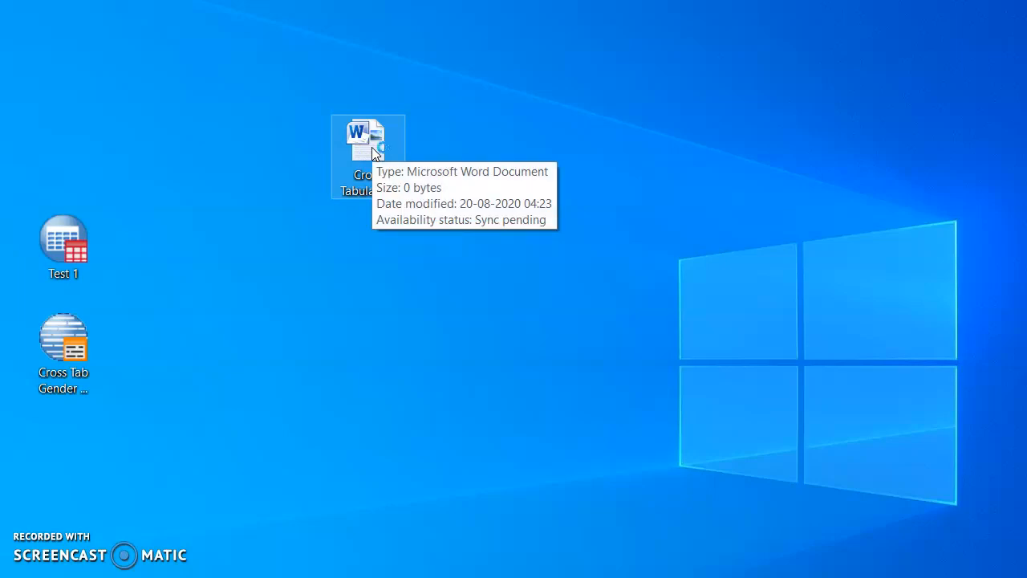
Open the Cross Tabulation document in Word and paste the copied crosstabulation table below a "Table 2:" caption.
double_click(372, 148)
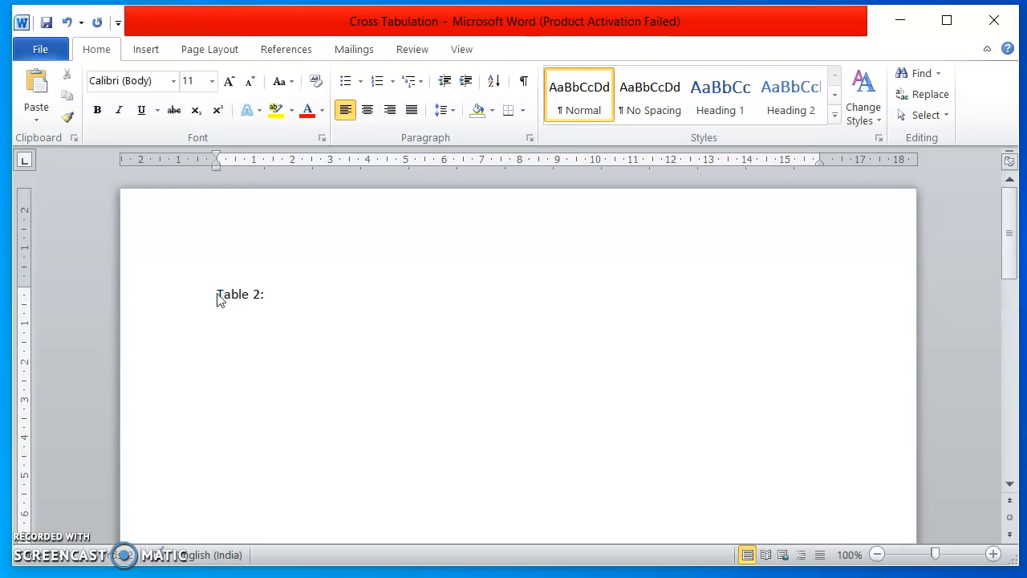
key("ctrl+v")
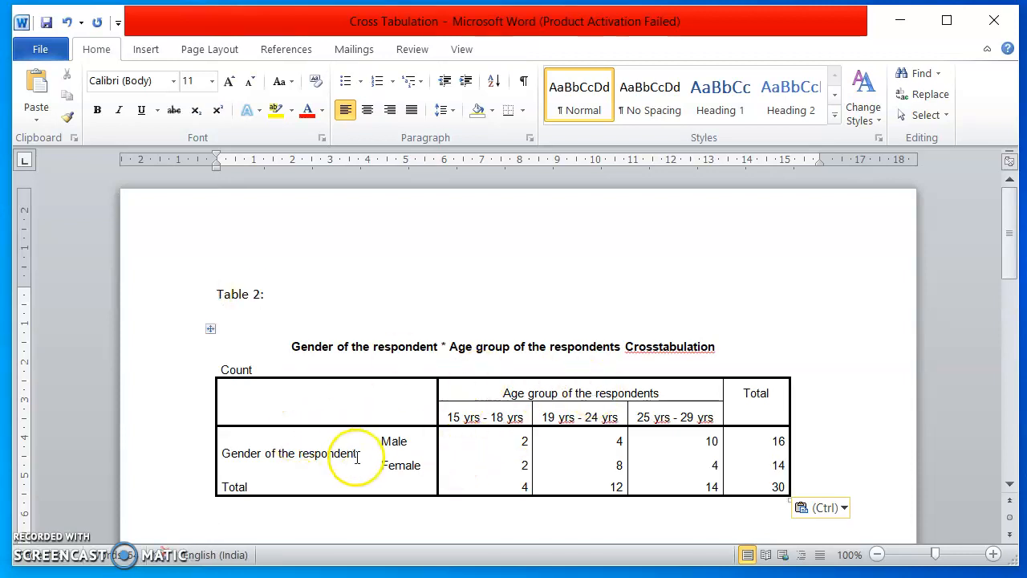
Delete the "Count" label and the row labels "Gender of the respondent" and "Total" from the pasted table.
left_click_drag(273, 362, 196, 372)
key("Delete")
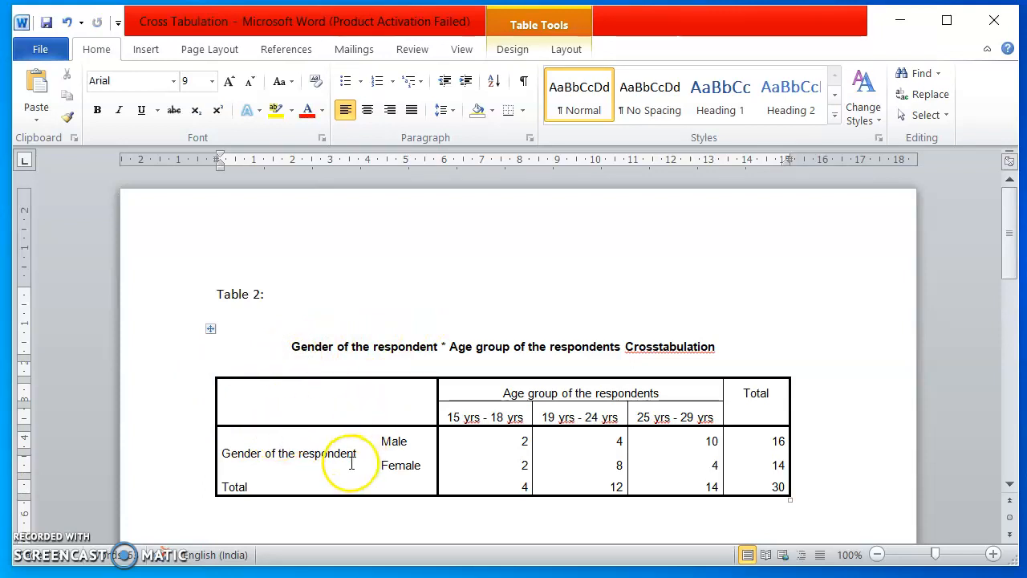
left_click_drag(356, 454, 204, 467)
key("Delete")
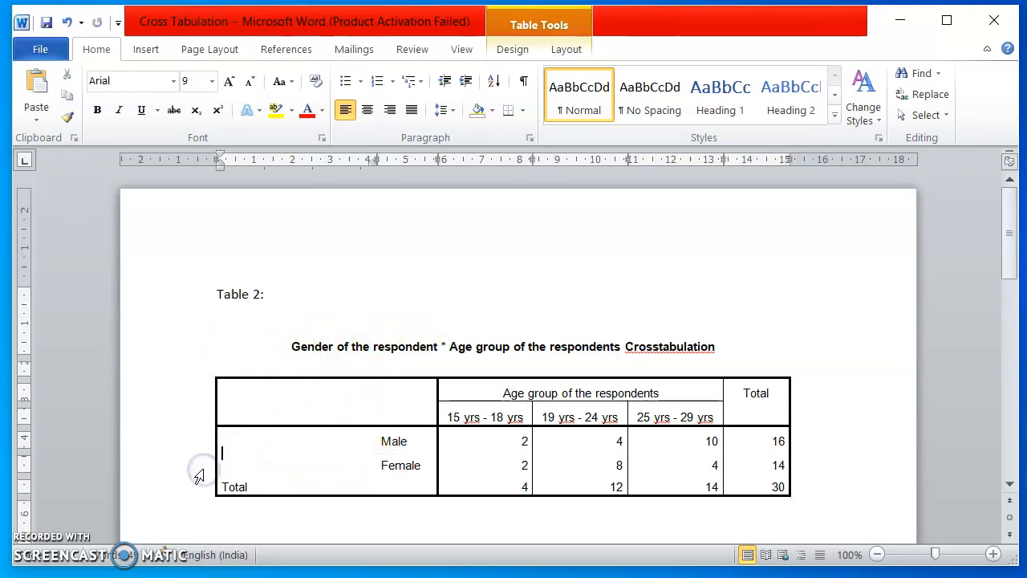
left_click_drag(252, 487, 195, 486)
key("Delete")
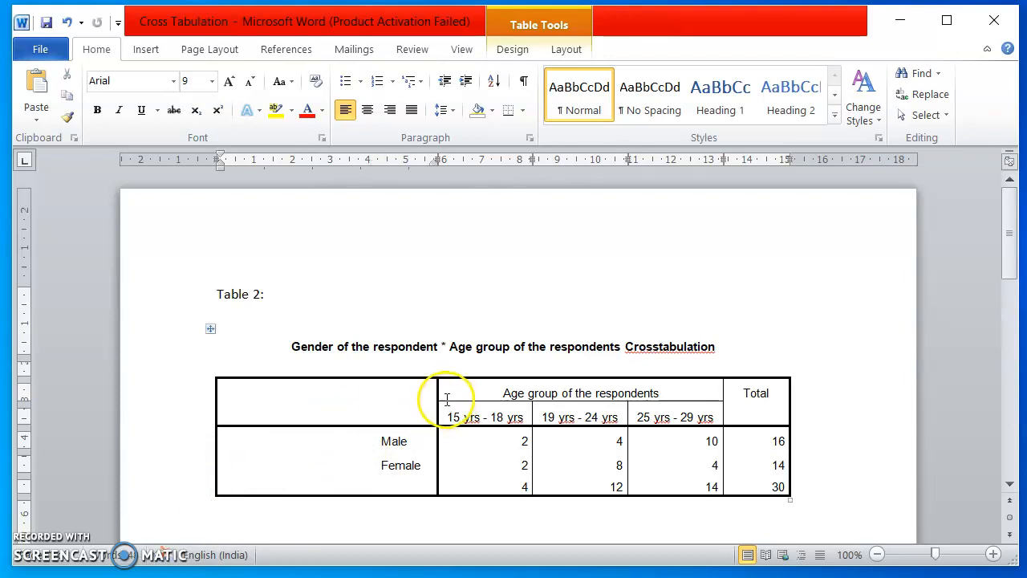
Try to narrow the row-label area of the table by moving its right border inward, and undo the resizing attempts.
left_click_drag(436, 395, 299, 410)
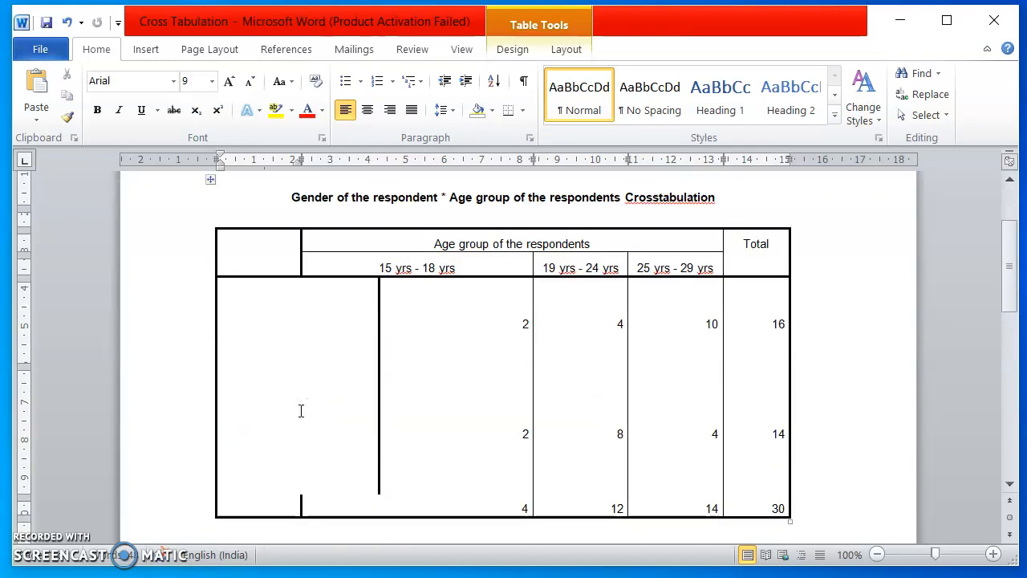
key("ctrl+z")
left_click_drag(438, 295, 378, 300)
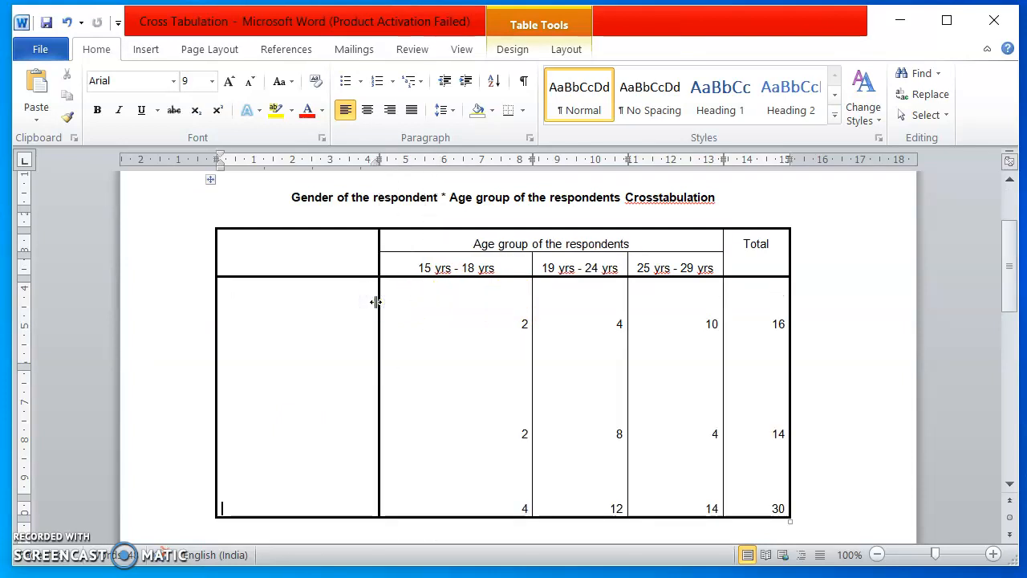
key("ctrl+z")
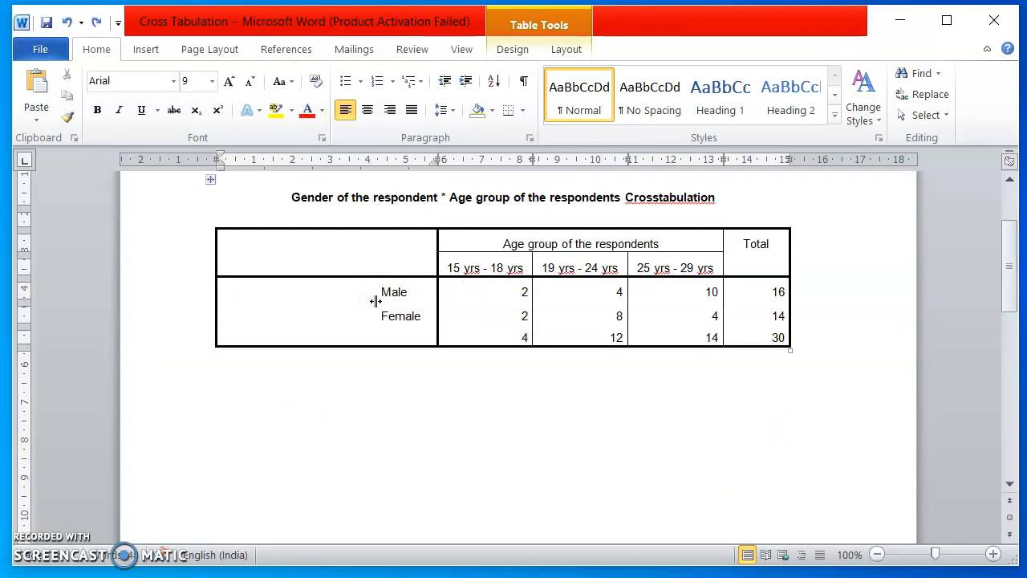